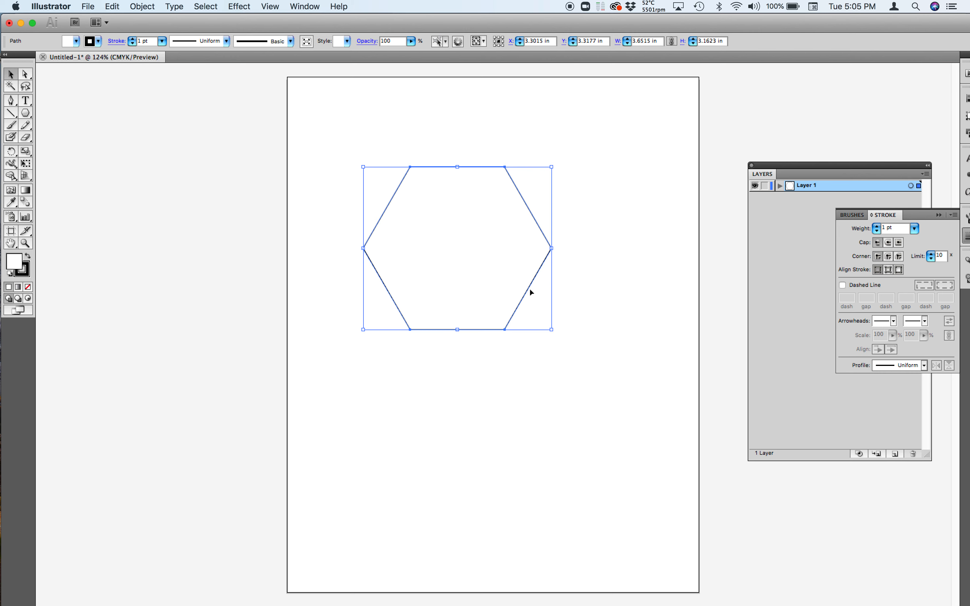
# Enlarge the hexagon to about 4.95 in wide and 4.18 in high.
pyautogui.moveTo(553, 329); pyautogui.dragTo(619, 384)
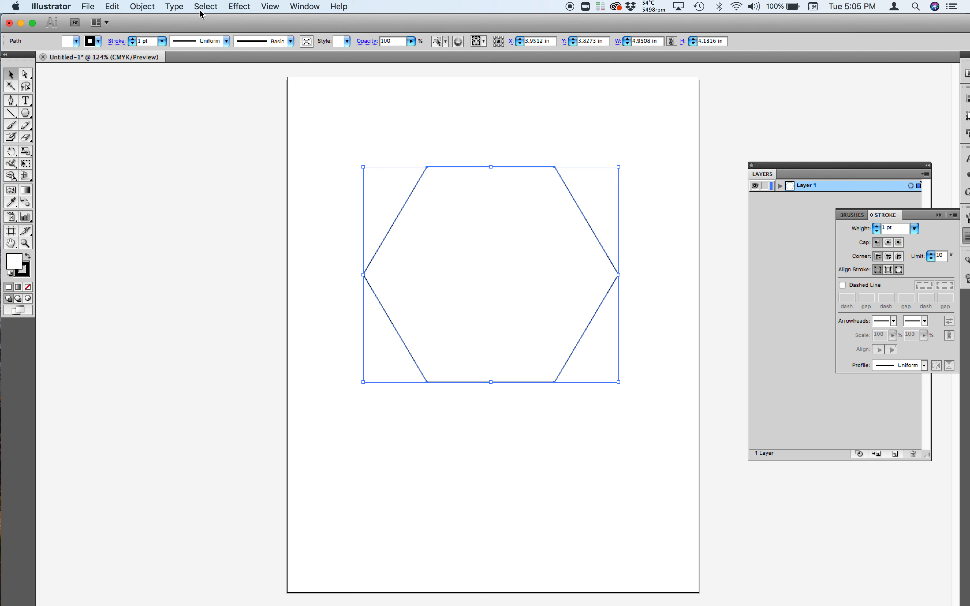
# Start a Transform effect on the hexagon with horizontal and vertical scale at 92%.
pyautogui.click(234, 10)
pyautogui.click(234, 9)
pyautogui.click(235, 8)
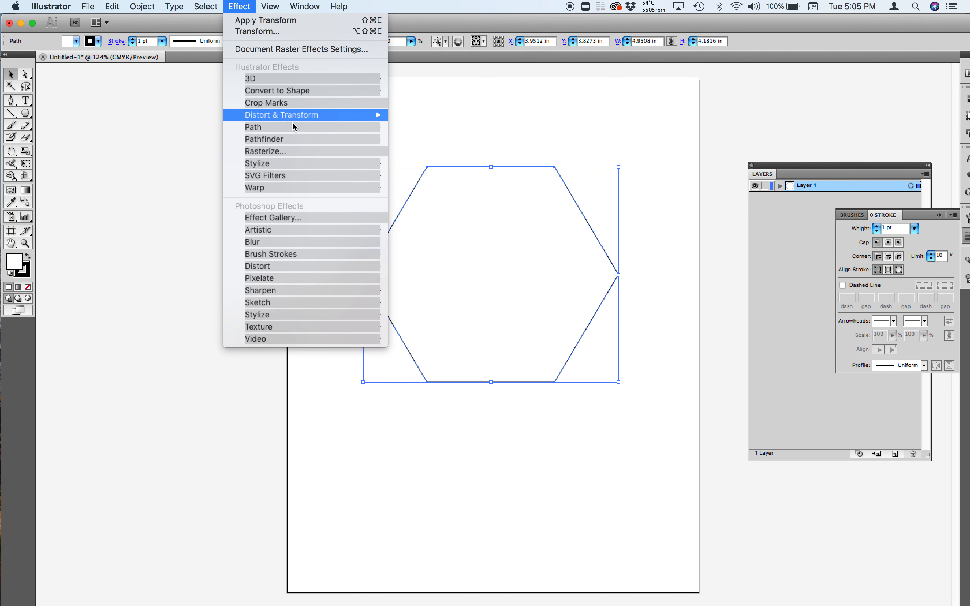
pyautogui.moveTo(289, 117)
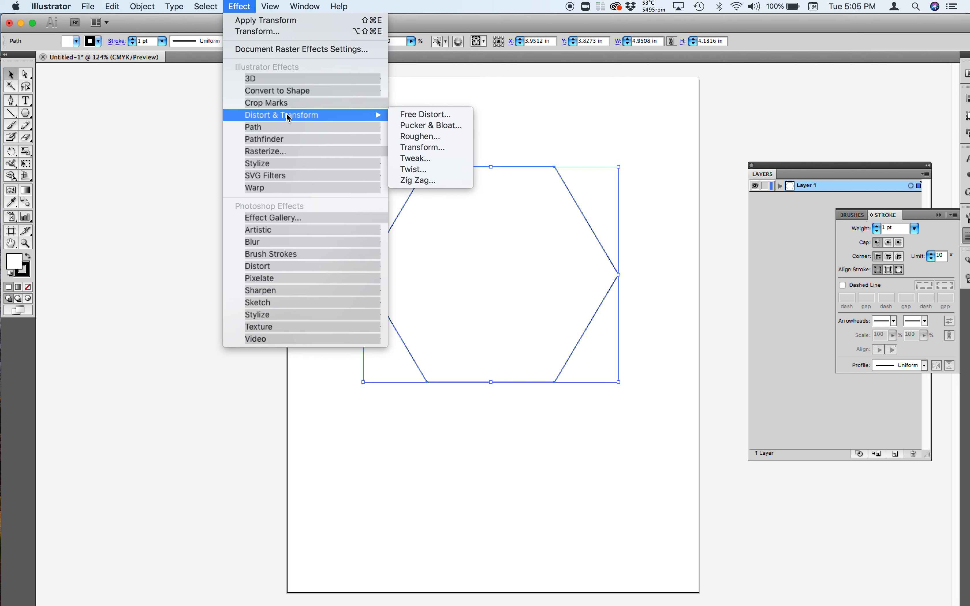
pyautogui.click(426, 148)
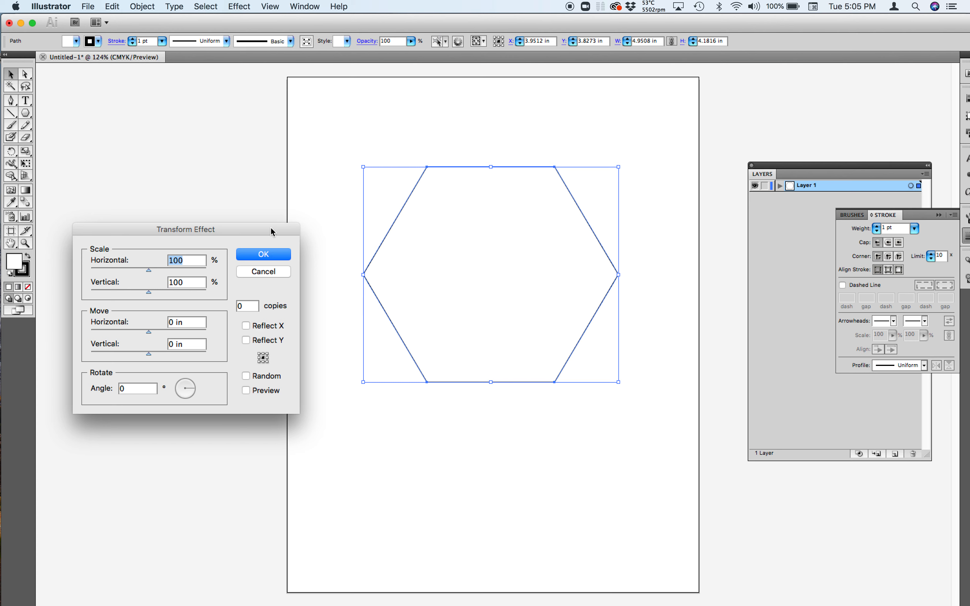
pyautogui.moveTo(271, 228); pyautogui.dragTo(274, 161)
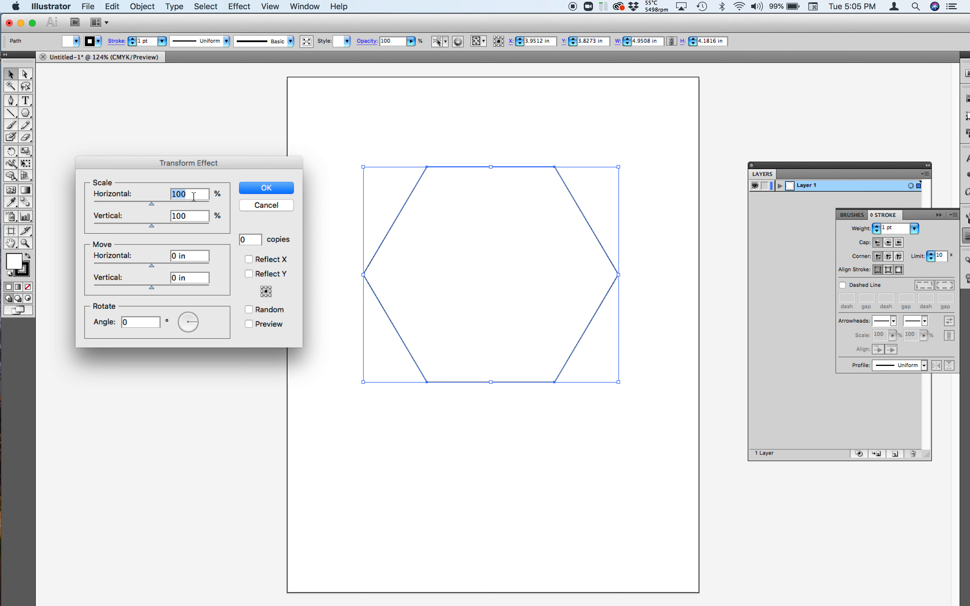
pyautogui.write('9')
pyautogui.press('BackSpace')
pyautogui.press('BackSpace')
pyautogui.press('BackSpace')
pyautogui.write('92')
pyautogui.click(199, 261)
pyautogui.write('92')
pyautogui.click(199, 280)
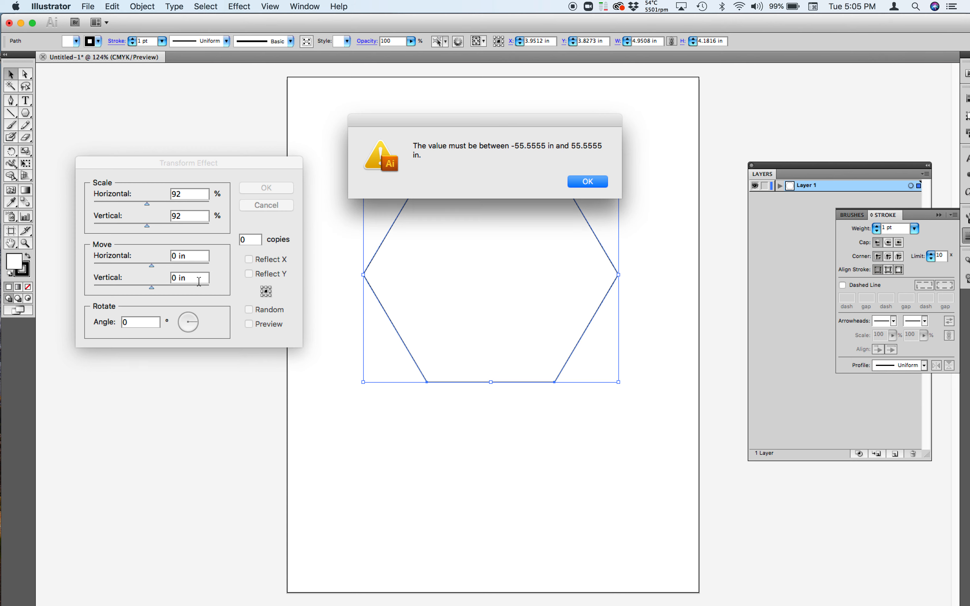
pyautogui.click(585, 181)
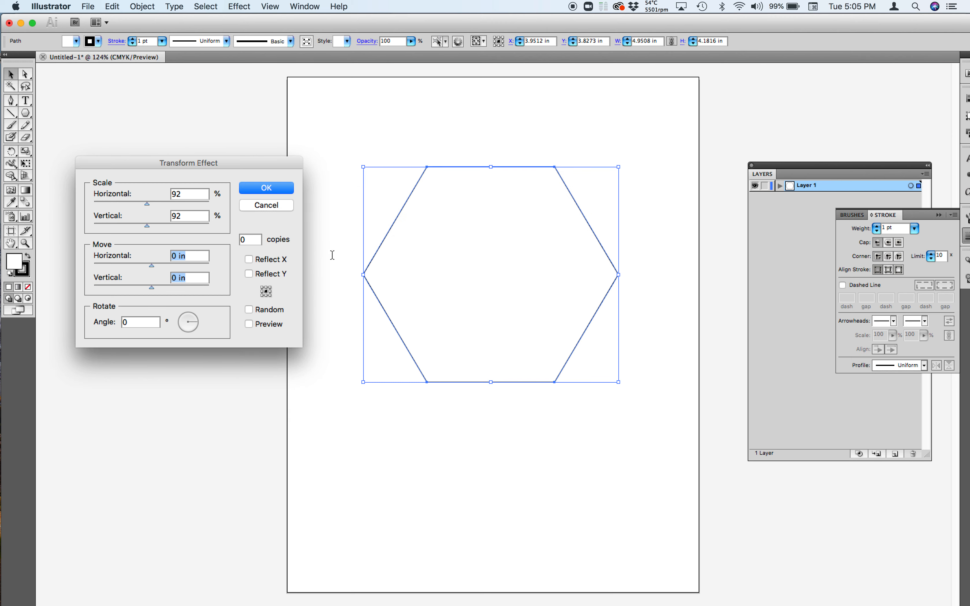
# Set the Transform effect to a 10° rotation with 40 copies and preview it.
pyautogui.click(140, 325)
pyautogui.click(199, 256)
pyautogui.moveTo(153, 266)
pyautogui.mouseDown()
pyautogui.moveTo(166, 266)
pyautogui.moveTo(152, 267)
pyautogui.mouseUp()
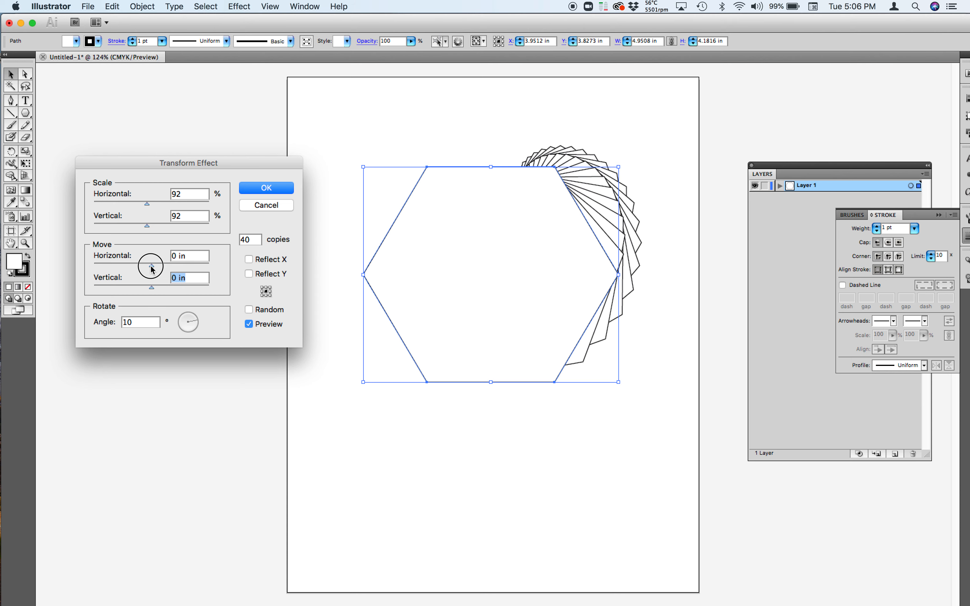
# Try a Transform move of 10 in both horizontally and vertically.
pyautogui.doubleClick(171, 256)
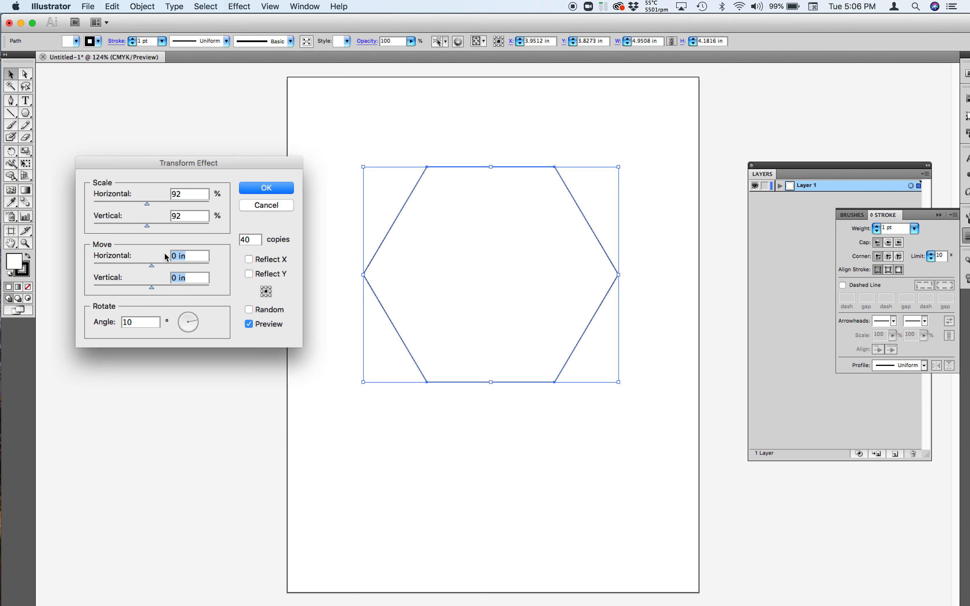
pyautogui.write('10')
pyautogui.click(186, 279)
pyautogui.doubleClick(185, 279)
pyautogui.write('10')
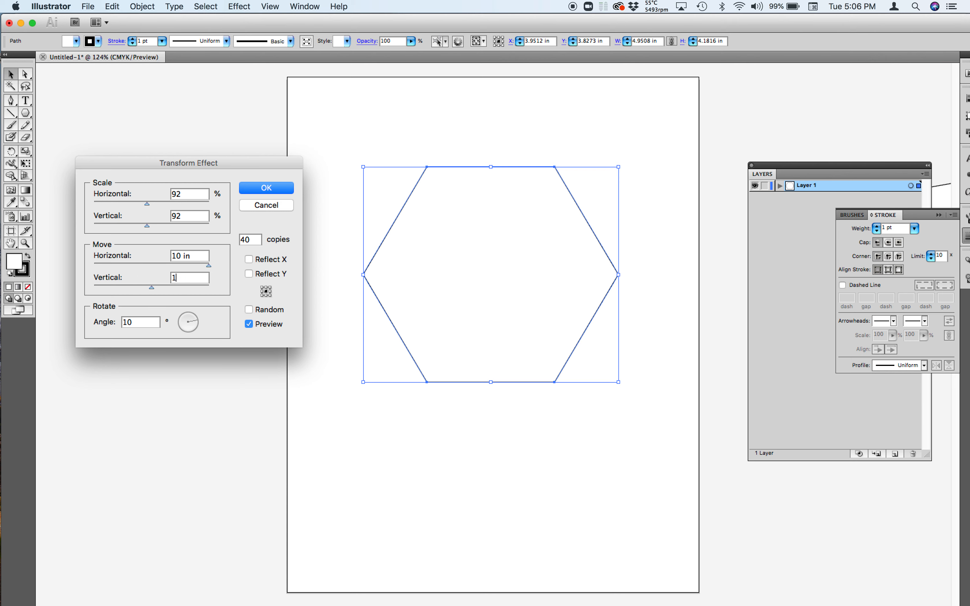
pyautogui.click(190, 256)
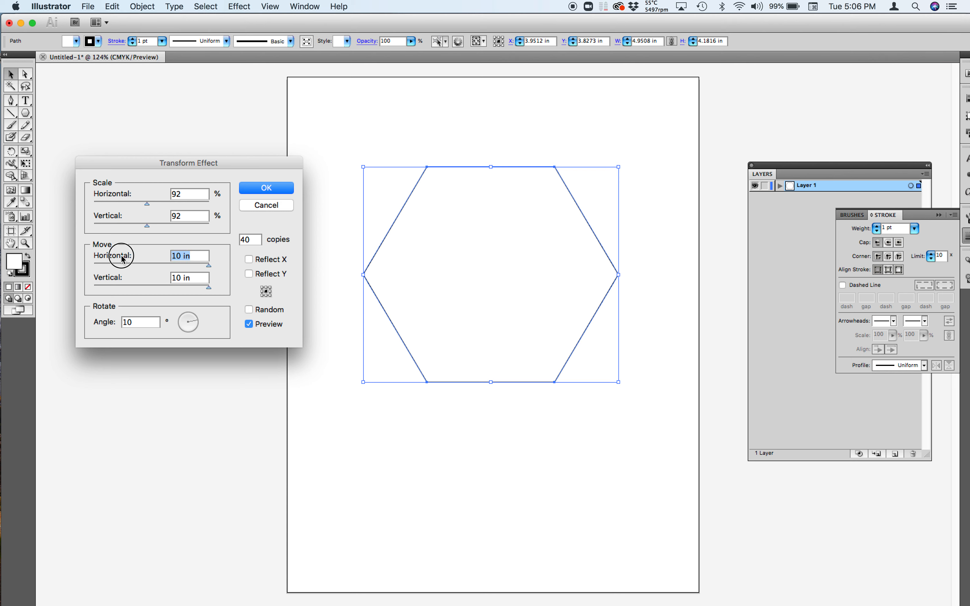
# Try a Transform move of 0.0139 in horizontally and -0.7778 in vertically.
pyautogui.click(152, 265)
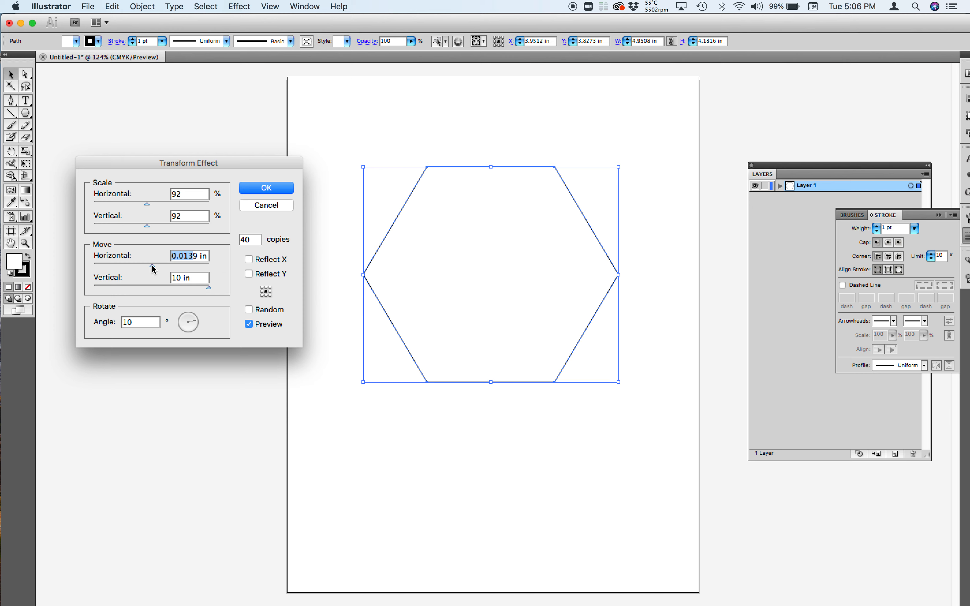
pyautogui.click(148, 287)
pyautogui.moveTo(148, 289); pyautogui.dragTo(121, 283)
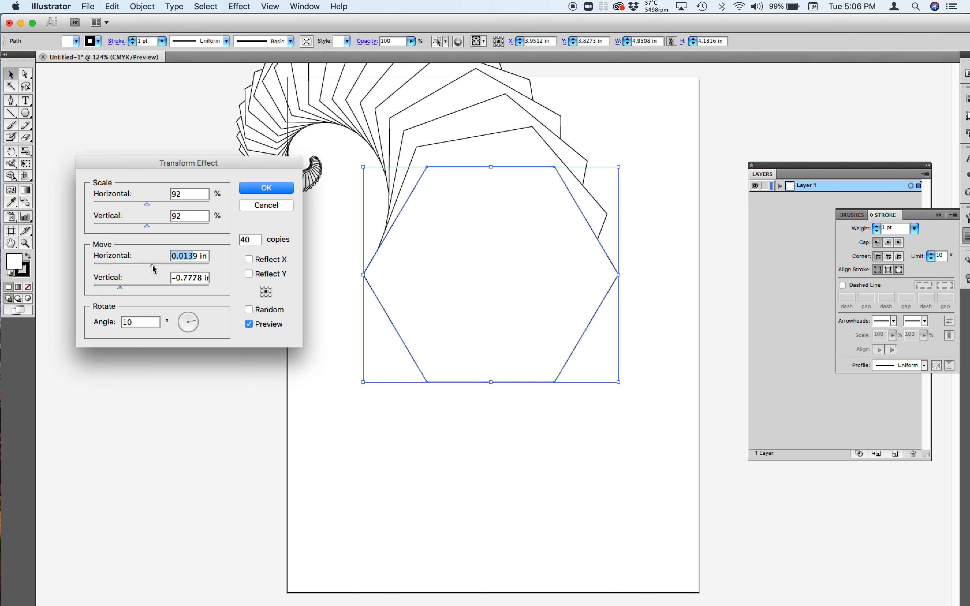
# Try a horizontal move of -0.7639 in, followed by 0.6389 in horizontally with 0.8056 in vertically.
pyautogui.moveTo(217, 162); pyautogui.dragTo(199, 238)
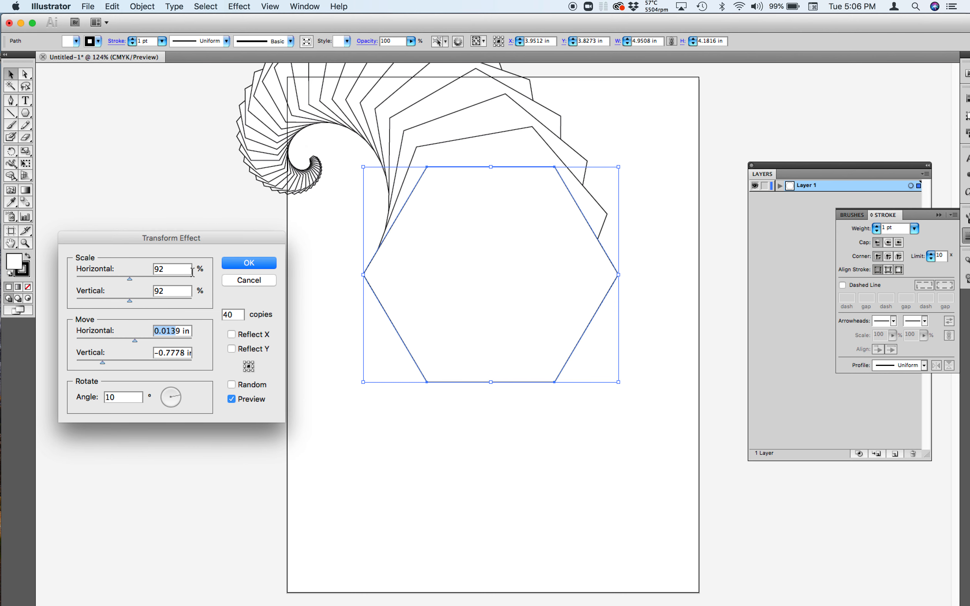
pyautogui.moveTo(133, 341); pyautogui.dragTo(103, 341)
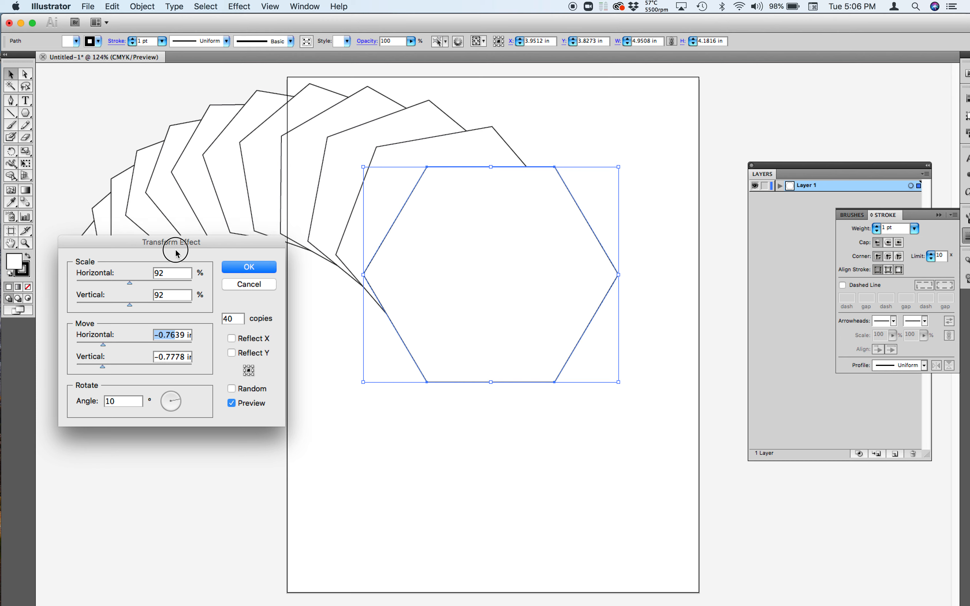
pyautogui.moveTo(173, 242); pyautogui.dragTo(187, 221)
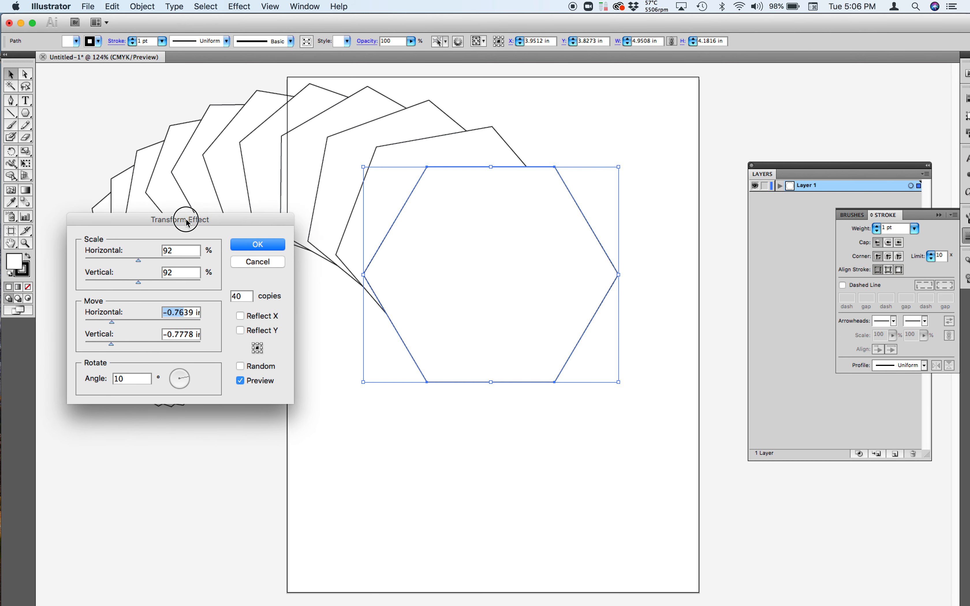
pyautogui.moveTo(112, 323); pyautogui.dragTo(169, 323)
# Preview the Reflect X and Reflect Y options of the Transform effect and turn both off again.
pyautogui.click(245, 318)
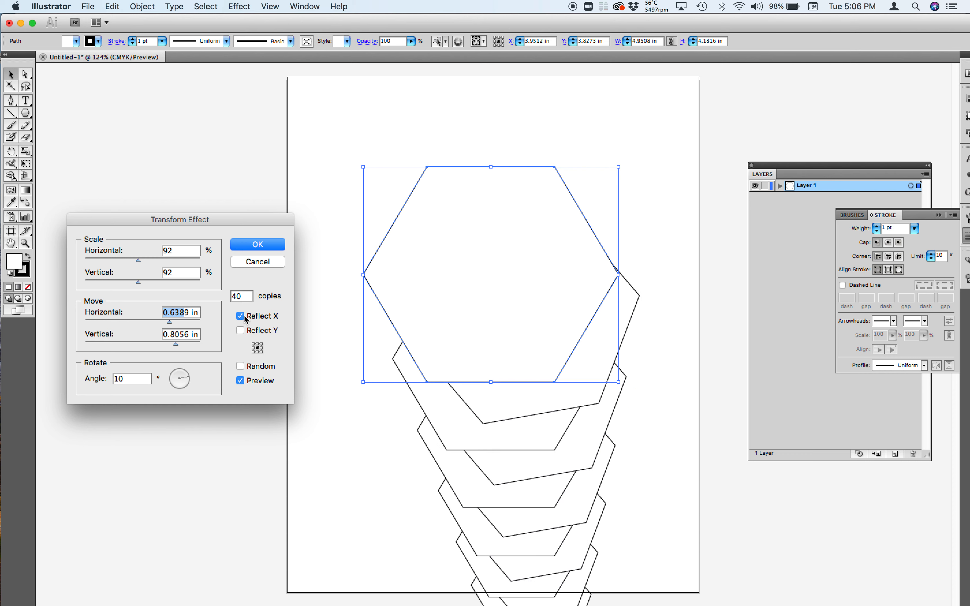
pyautogui.click(246, 318)
pyautogui.click(245, 330)
pyautogui.click(245, 329)
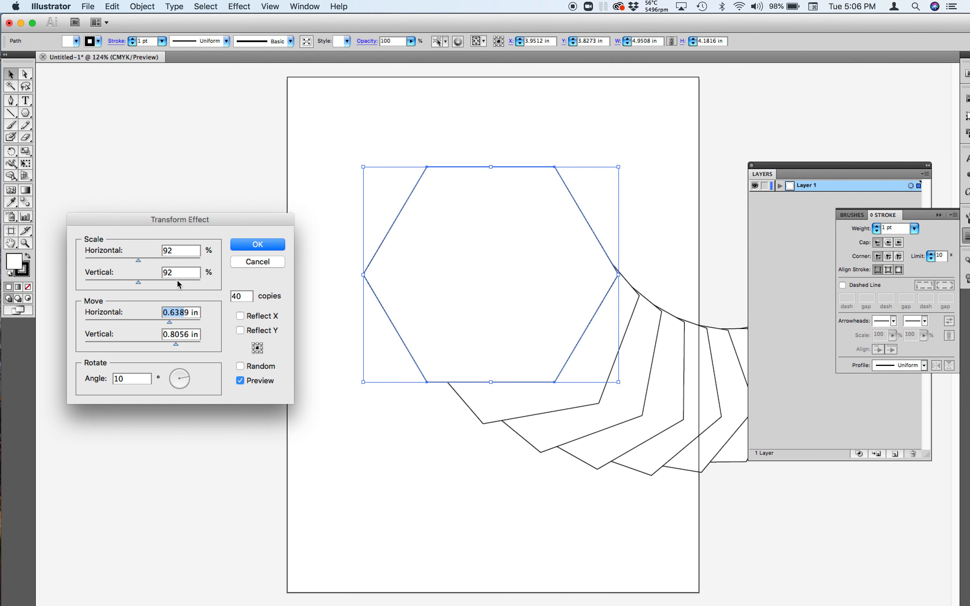
# Try a vertical scale of 89% and a rotation of 211°, and cancel the Transform effect.
pyautogui.moveTo(139, 282)
pyautogui.mouseDown()
pyautogui.moveTo(121, 283)
pyautogui.moveTo(152, 284)
pyautogui.moveTo(137, 283)
pyautogui.mouseUp()
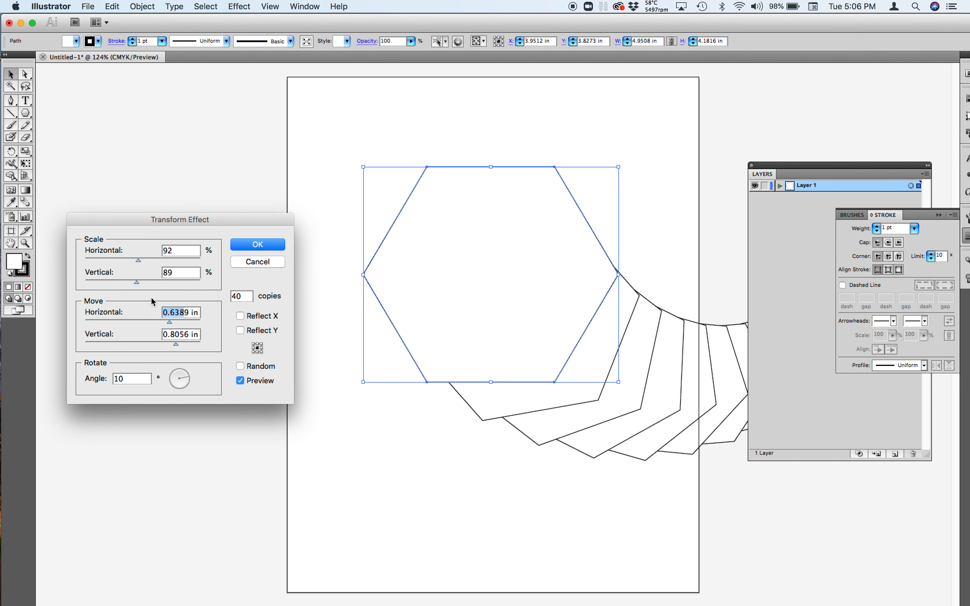
pyautogui.click(134, 378)
pyautogui.click(180, 382)
pyautogui.click(177, 381)
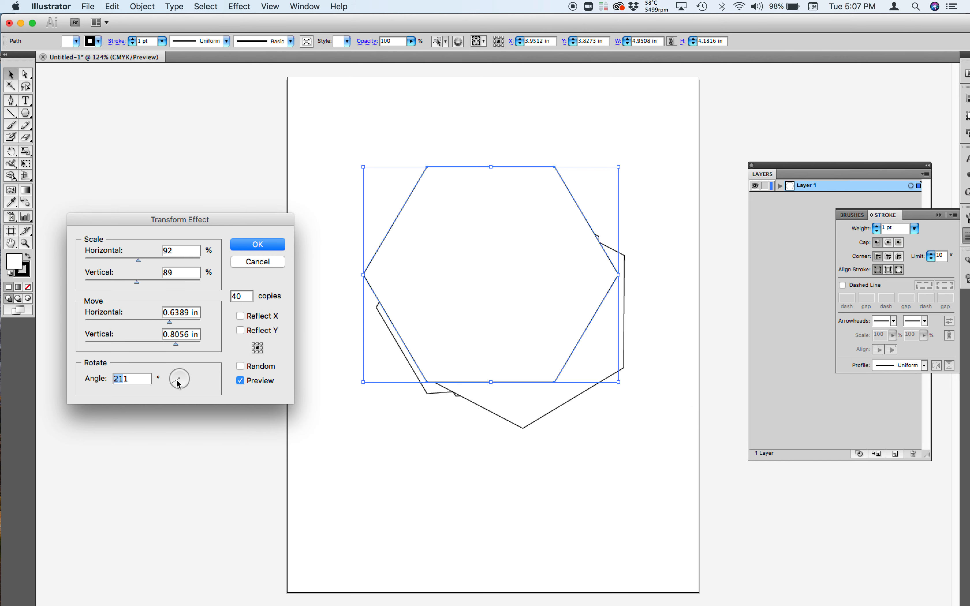
pyautogui.click(262, 262)
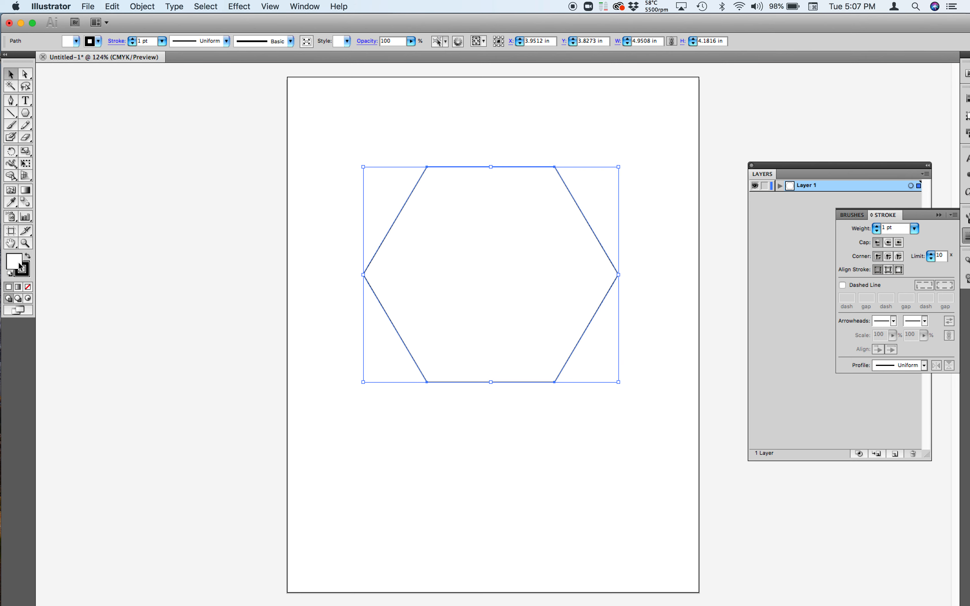
# Remove the hexagon's fill and make its stroke colour active.
pyautogui.click(28, 288)
pyautogui.click(27, 270)
# Start a Transform effect on the unfilled hexagon, scaling it 92% horizontally and vertically.
pyautogui.click(174, 7)
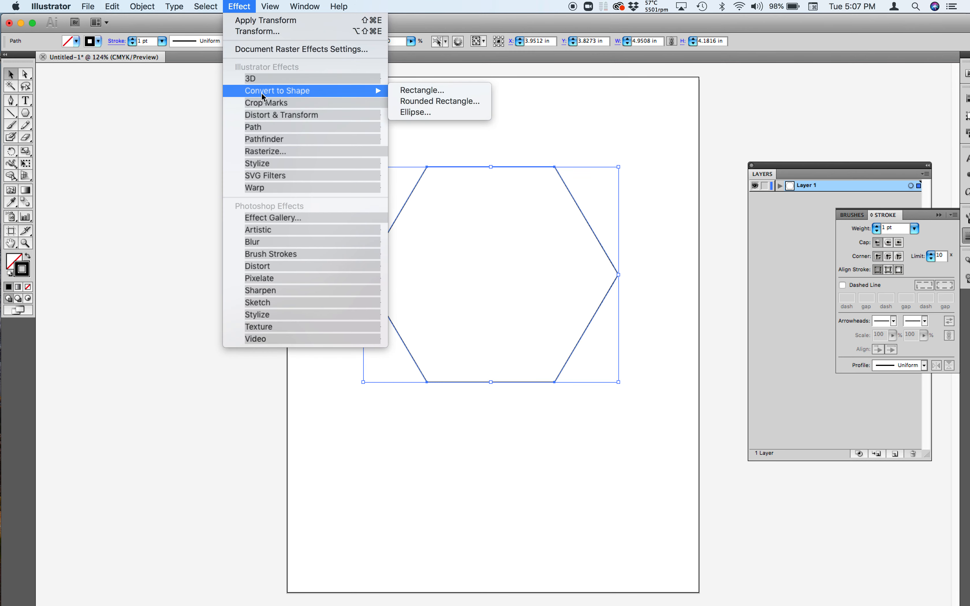
pyautogui.moveTo(279, 114)
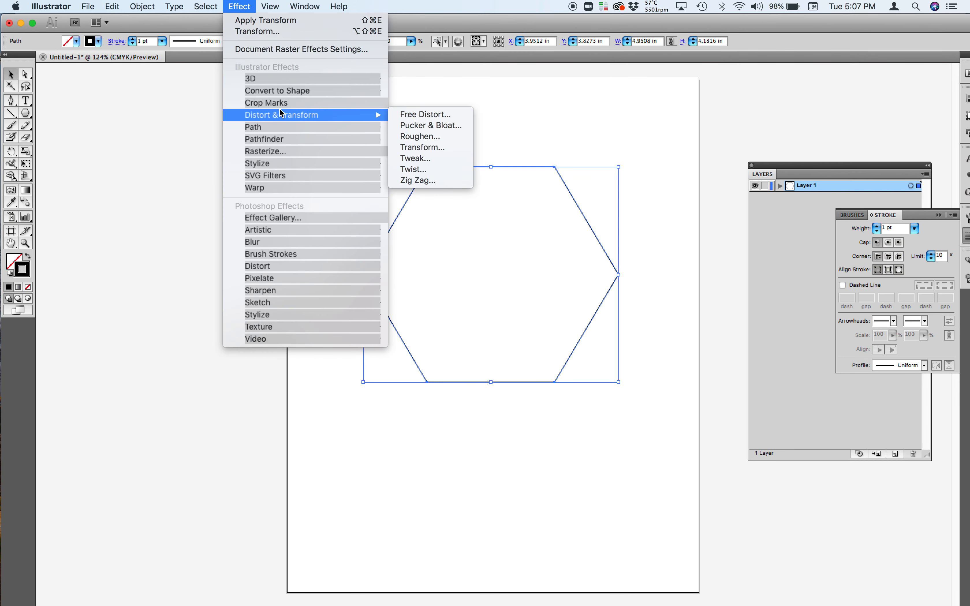
pyautogui.click(413, 147)
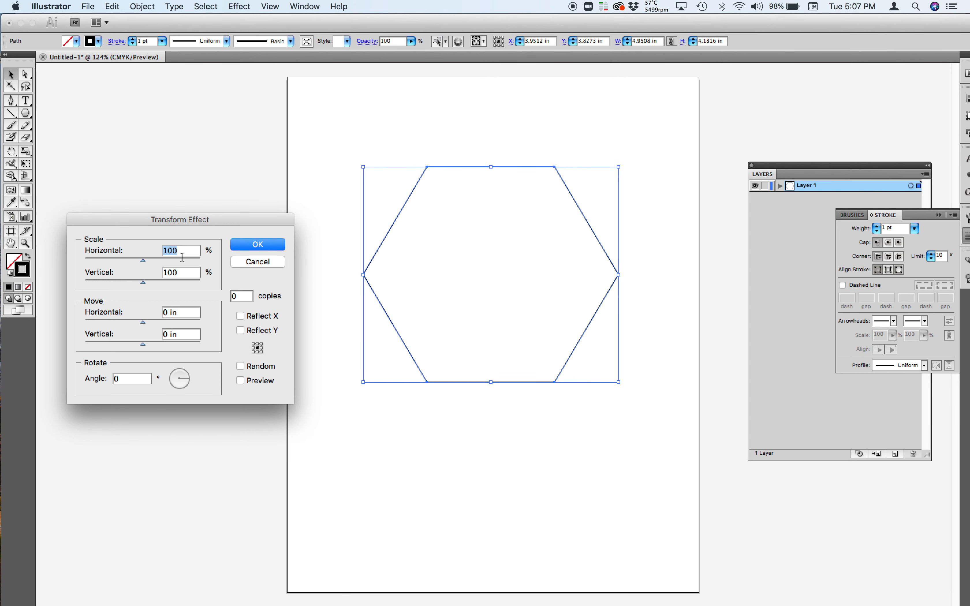
pyautogui.press('BackSpace')
pyautogui.write('92')
pyautogui.press('Tab')
pyautogui.write('1')
# Set the Transform effect to a 10° rotation and 40 copies, preview the spiral and apply it.
pyautogui.click(132, 379)
pyautogui.press('BackSpace')
pyautogui.write('10')
pyautogui.click(241, 300)
pyautogui.press('BackSpace')
pyautogui.click(240, 381)
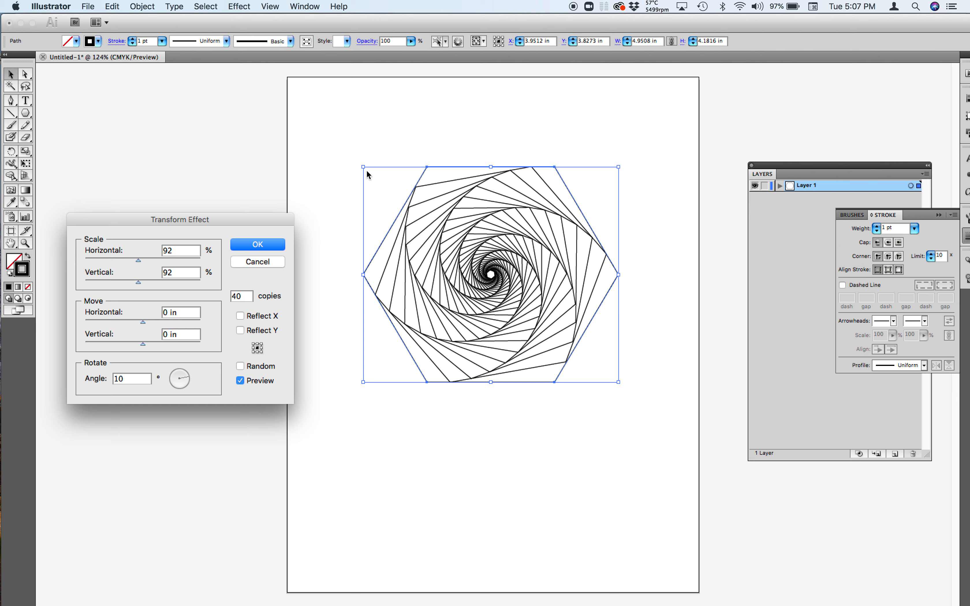
pyautogui.click(280, 245)
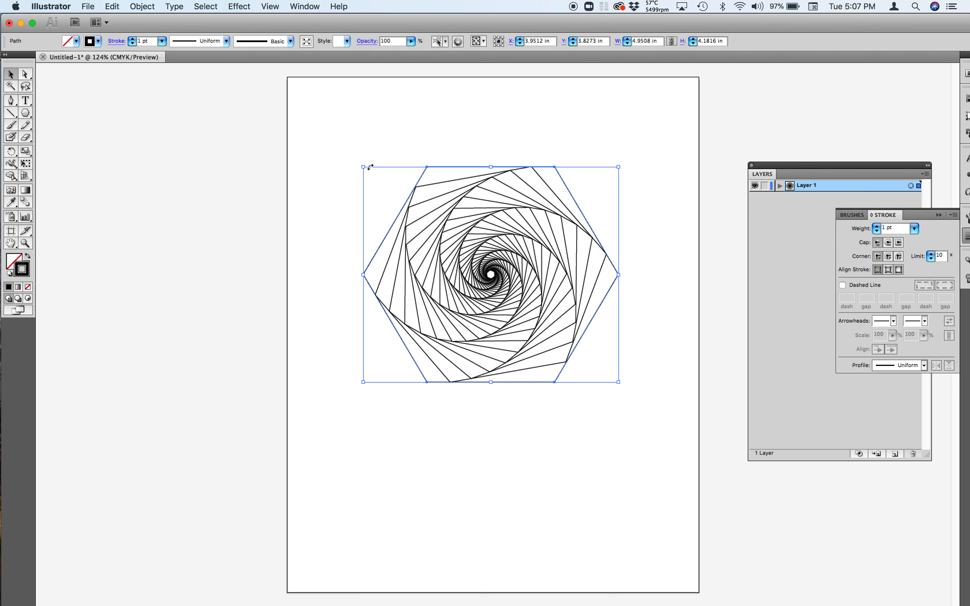
# Enlarge the hexagon spiral to about 6.08 in wide and 5.74 in high.
pyautogui.moveTo(363, 167); pyautogui.dragTo(327, 128)
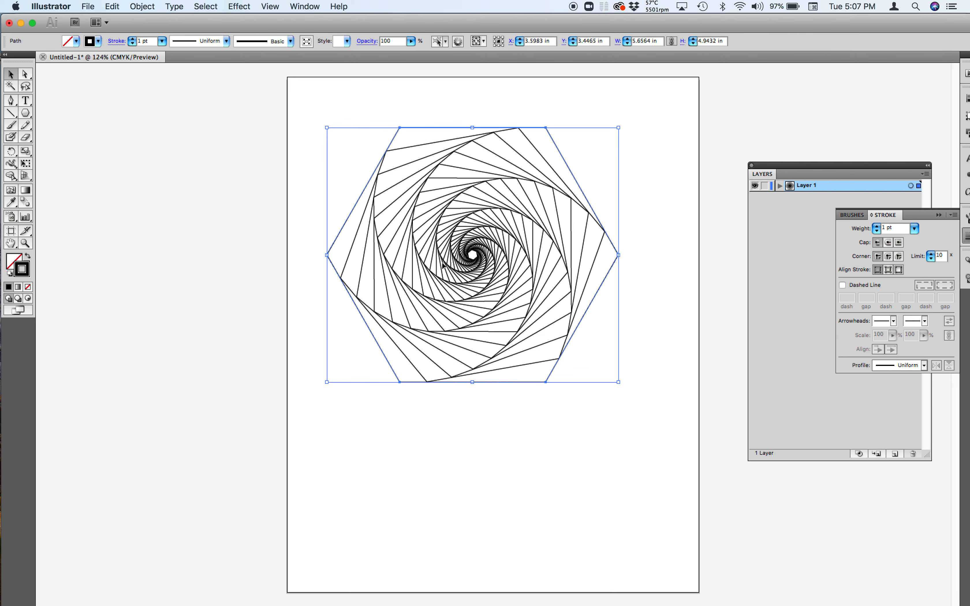
pyautogui.moveTo(619, 383); pyautogui.dragTo(640, 424)
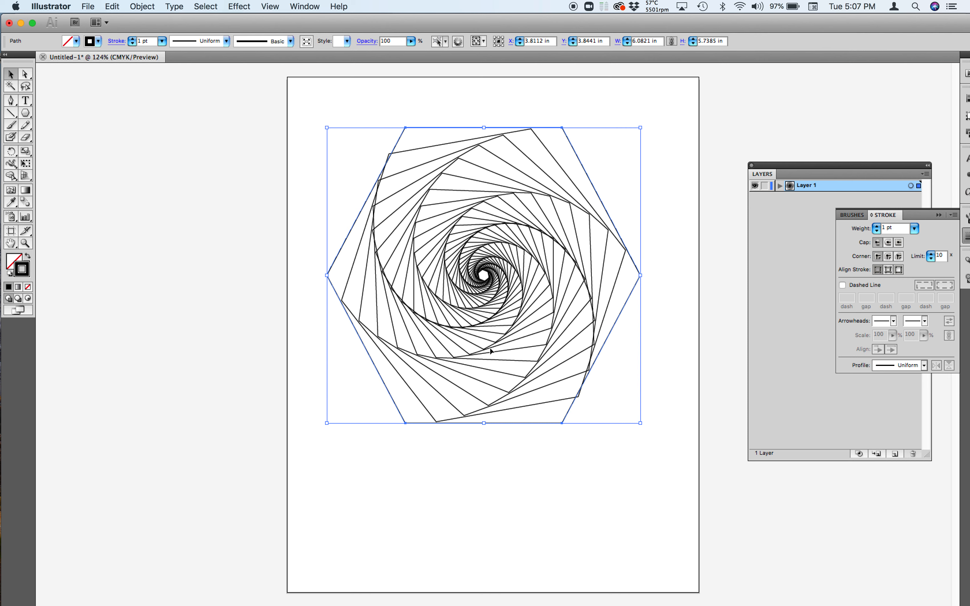
# Try moving the hexagon's upper-left anchor point inward to about X 3.02 in, Y 2.87 in, undo it and reselect the whole path.
pyautogui.click(25, 74)
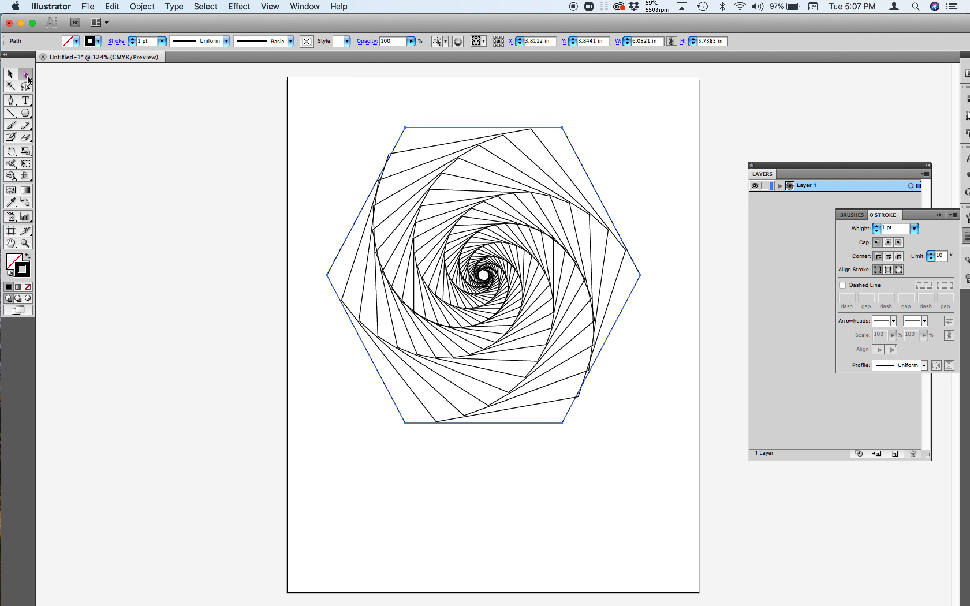
pyautogui.click(407, 127)
pyautogui.moveTo(407, 129); pyautogui.dragTo(444, 226)
pyautogui.click(408, 141)
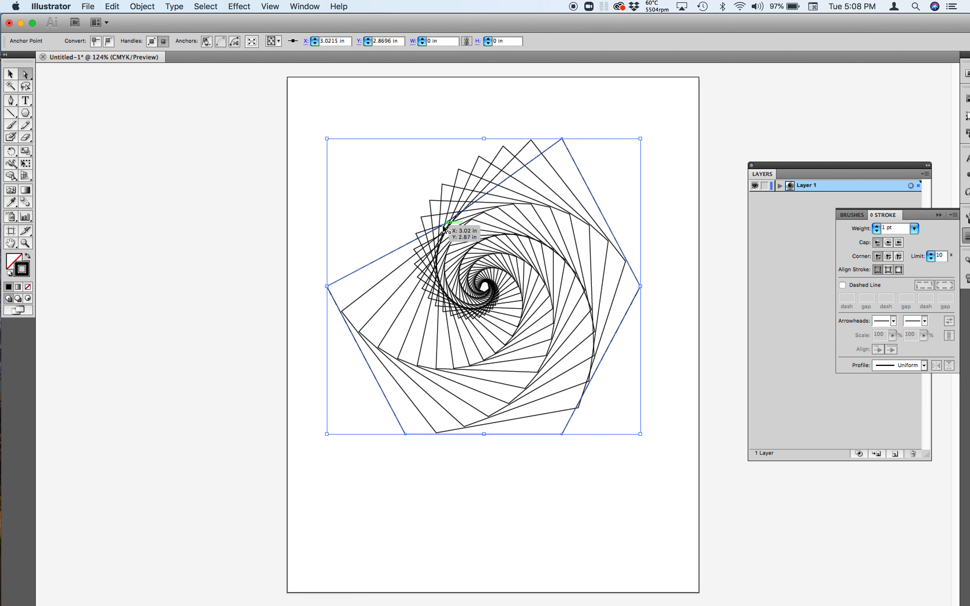
pyautogui.press('super+z')
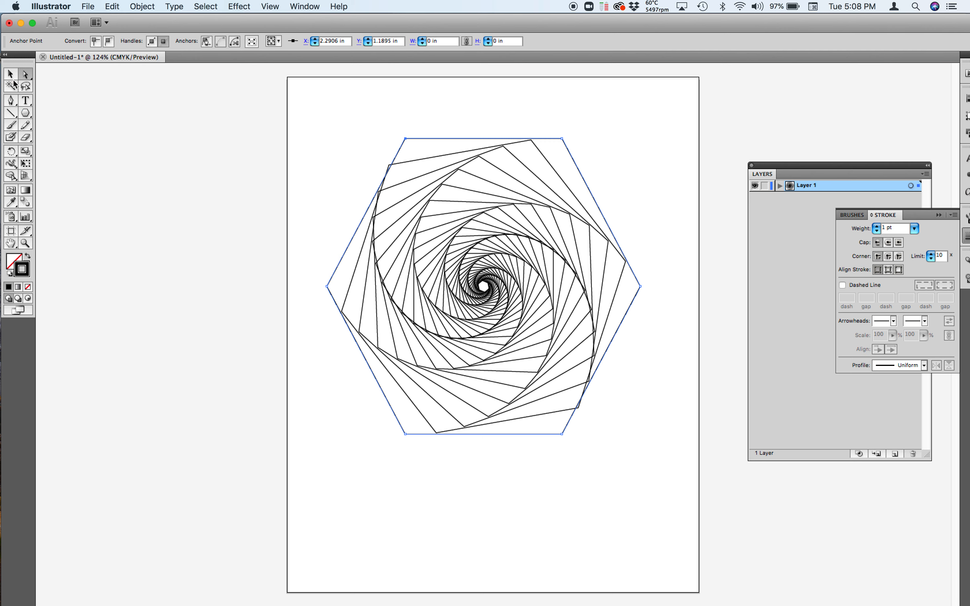
pyautogui.click(14, 80)
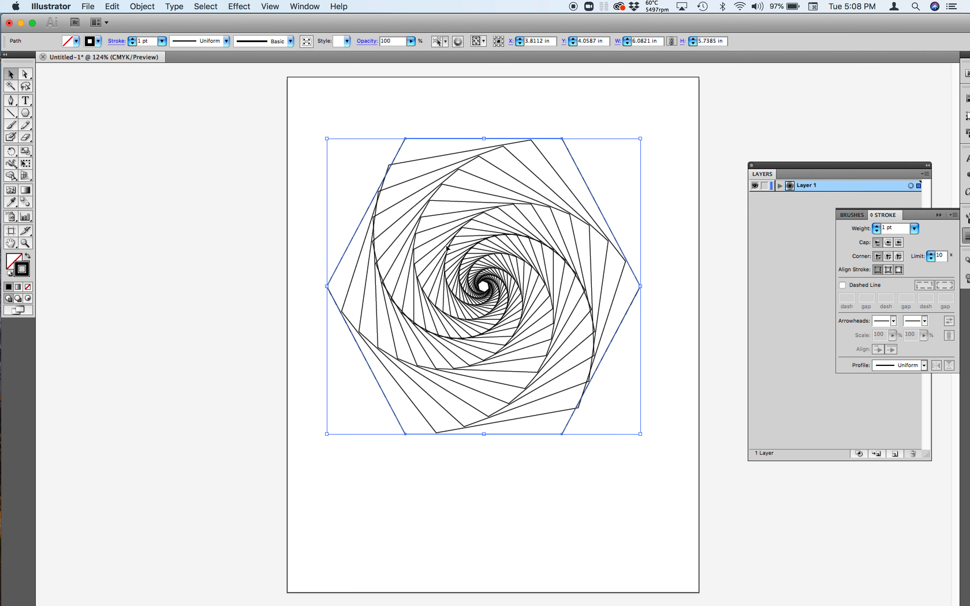
# Change the spiral's stroke colour to green 23EF51 and deselect the artwork.
pyautogui.doubleClick(24, 273)
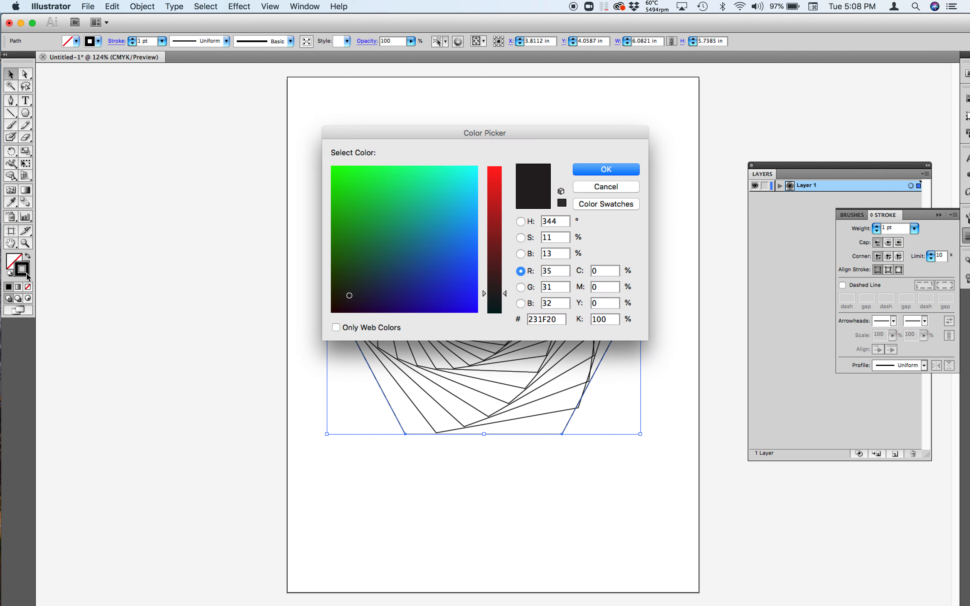
pyautogui.click(377, 175)
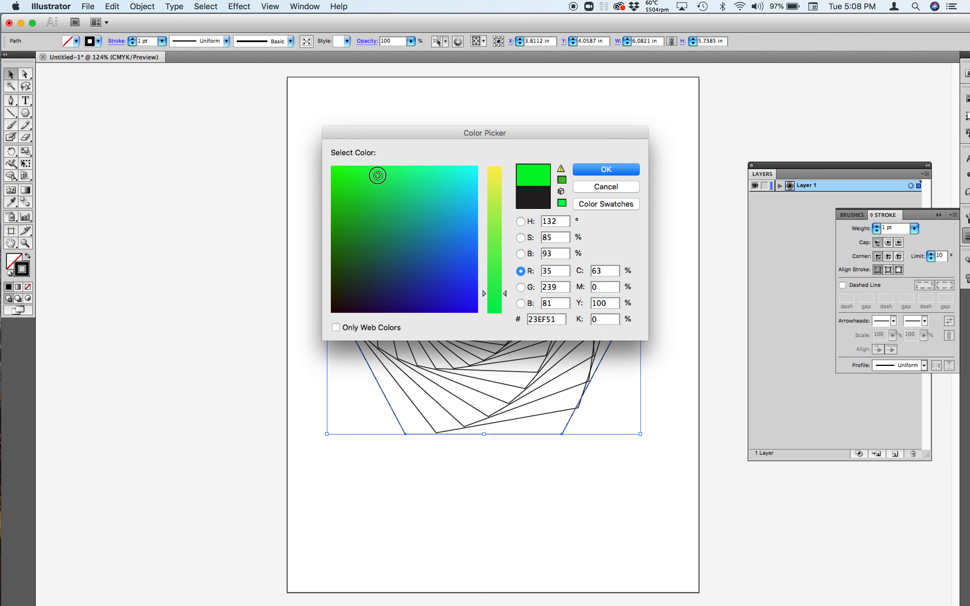
pyautogui.click(606, 170)
pyautogui.click(404, 129)
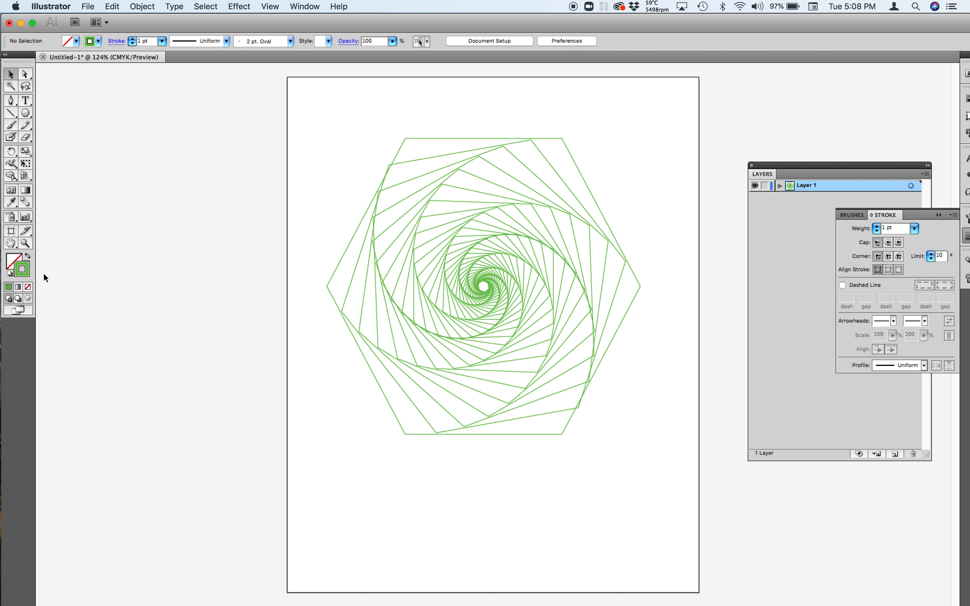
# Select the hexagon spiral and give it a 2 pt black stroke.
pyautogui.click(335, 272)
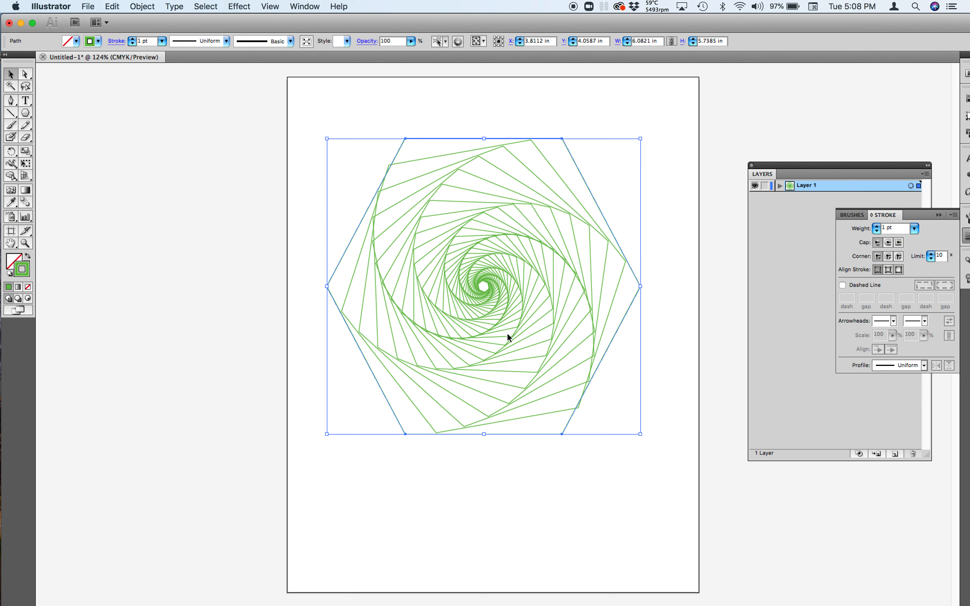
pyautogui.click(133, 39)
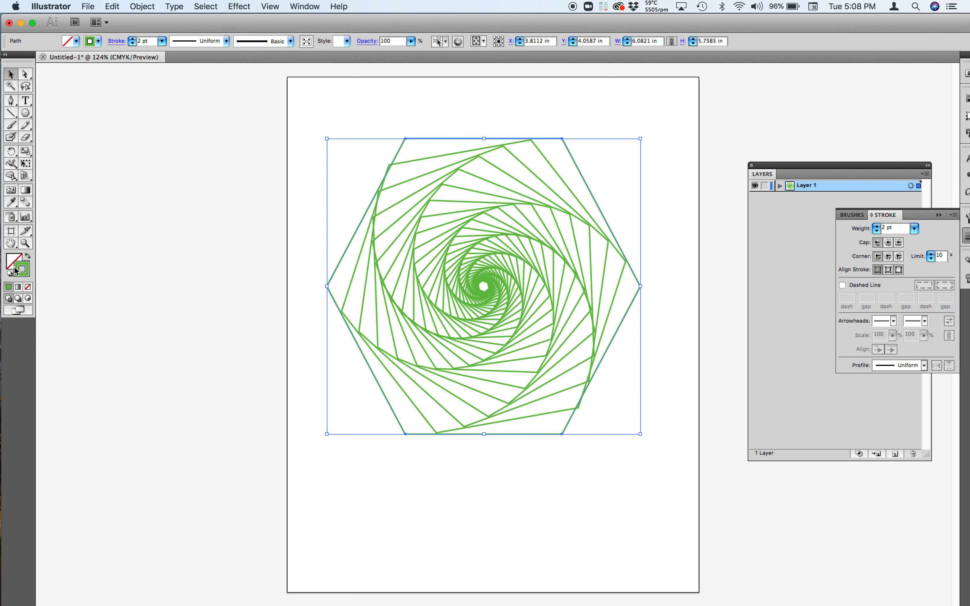
pyautogui.doubleClick(27, 270)
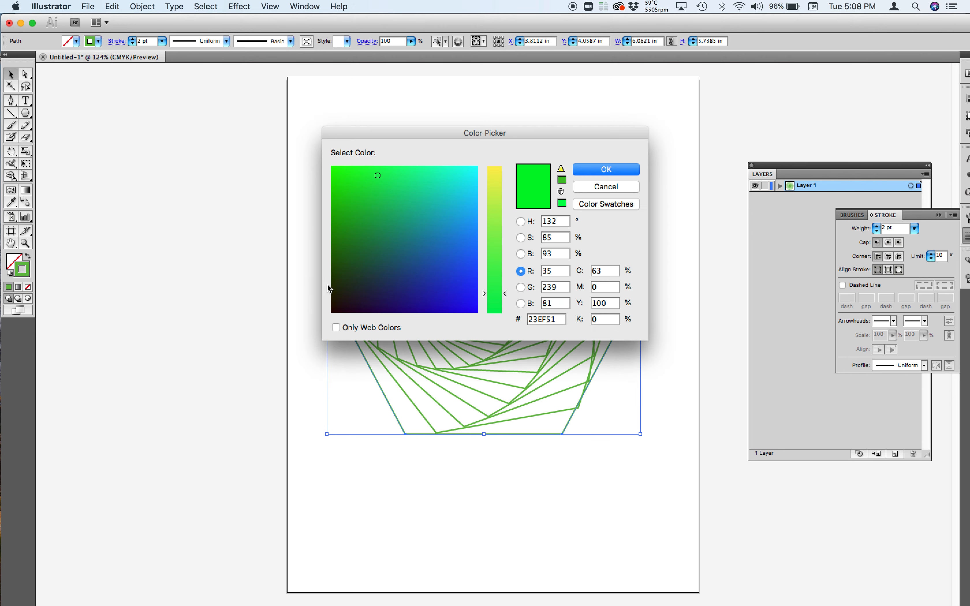
pyautogui.moveTo(341, 296); pyautogui.dragTo(331, 311)
pyautogui.click(593, 170)
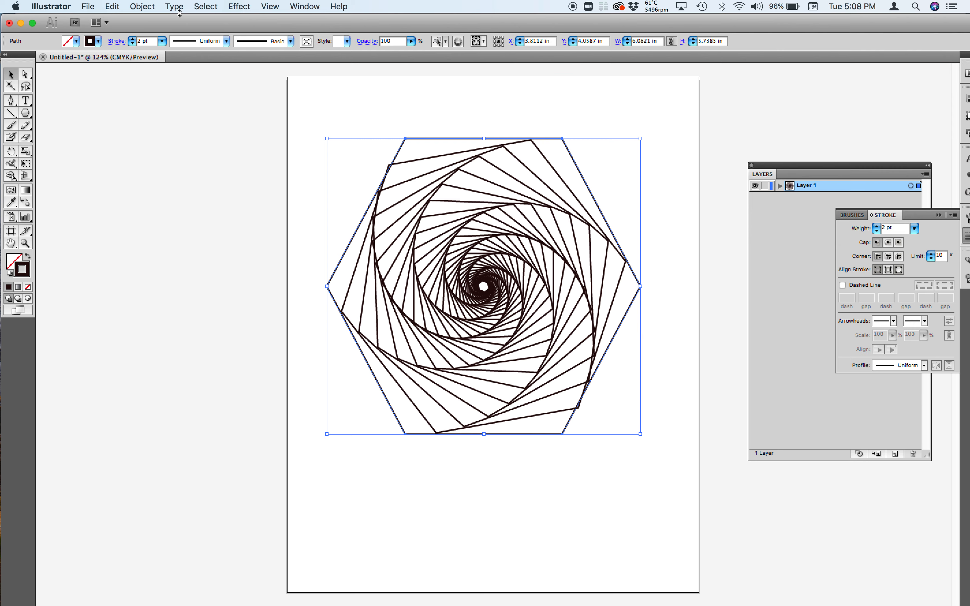
# Convert the spiral's stroke to a filled shape with Outline Stroke and expand Layer 1 to show its contents.
pyautogui.click(141, 6)
pyautogui.moveTo(175, 207)
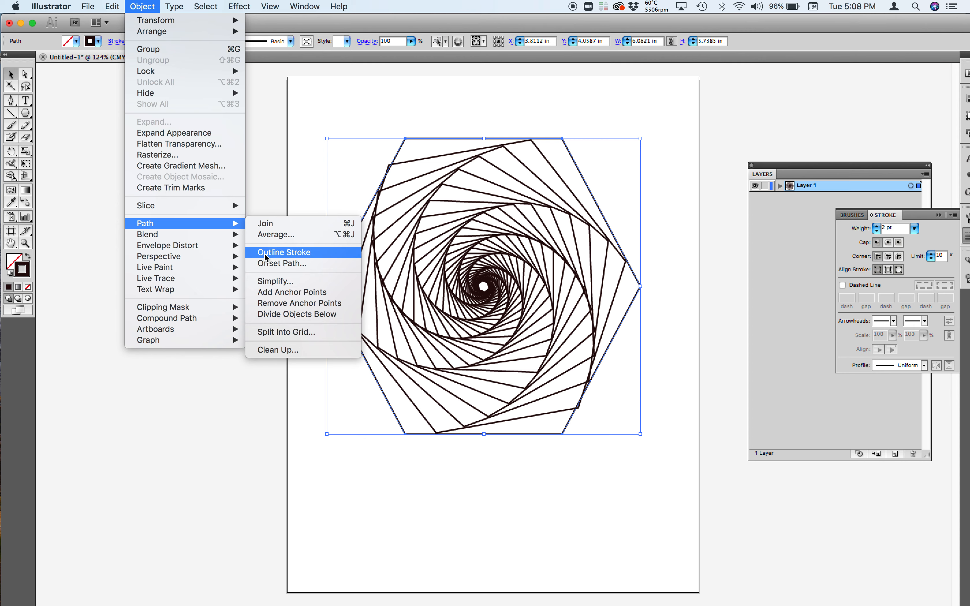
pyautogui.click(265, 253)
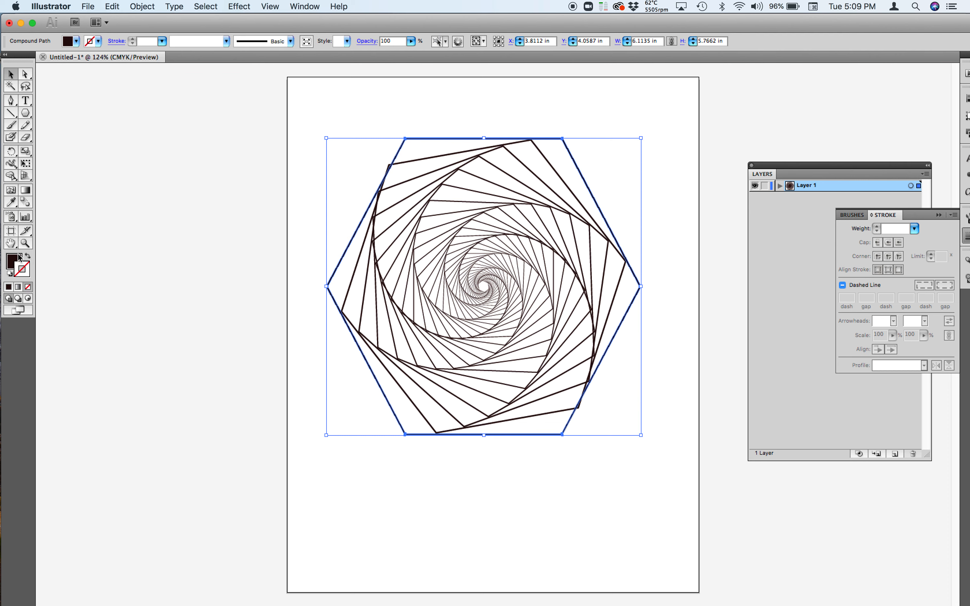
pyautogui.click(780, 185)
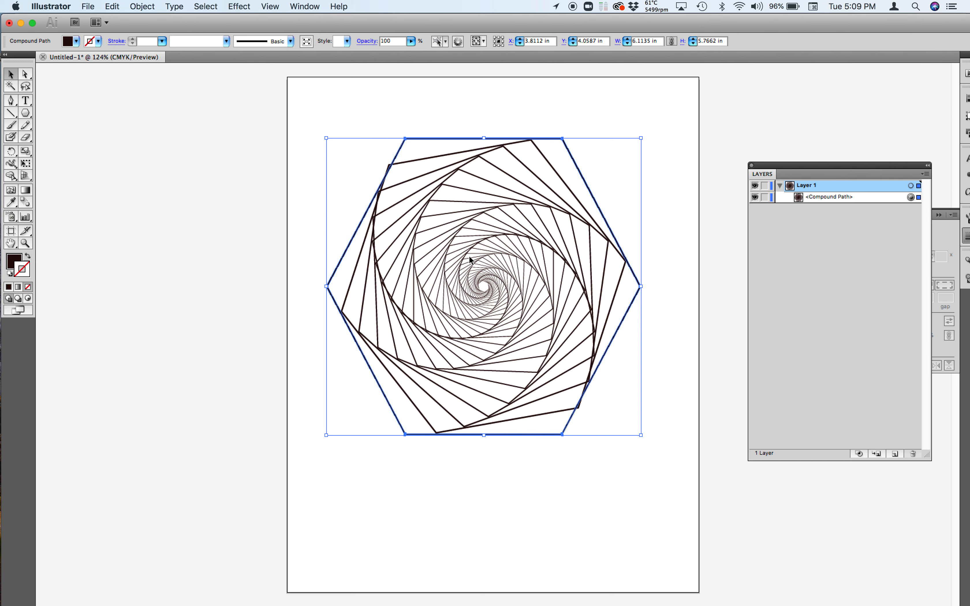
# Fill the outlined spiral with a linear gradient and set the gradient's starting colour stop to yellow.
pyautogui.click(7, 264)
pyautogui.click(19, 289)
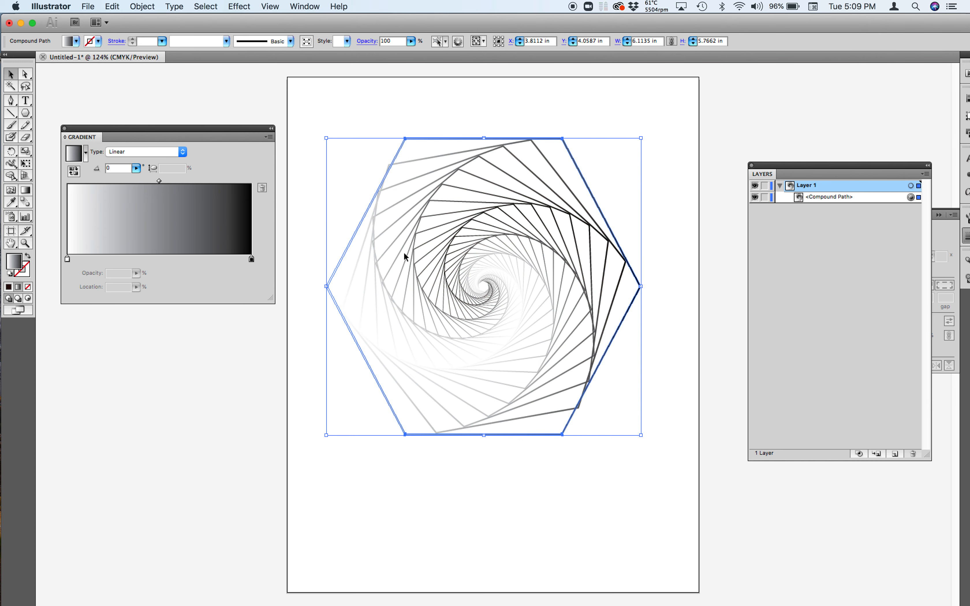
pyautogui.click(68, 260)
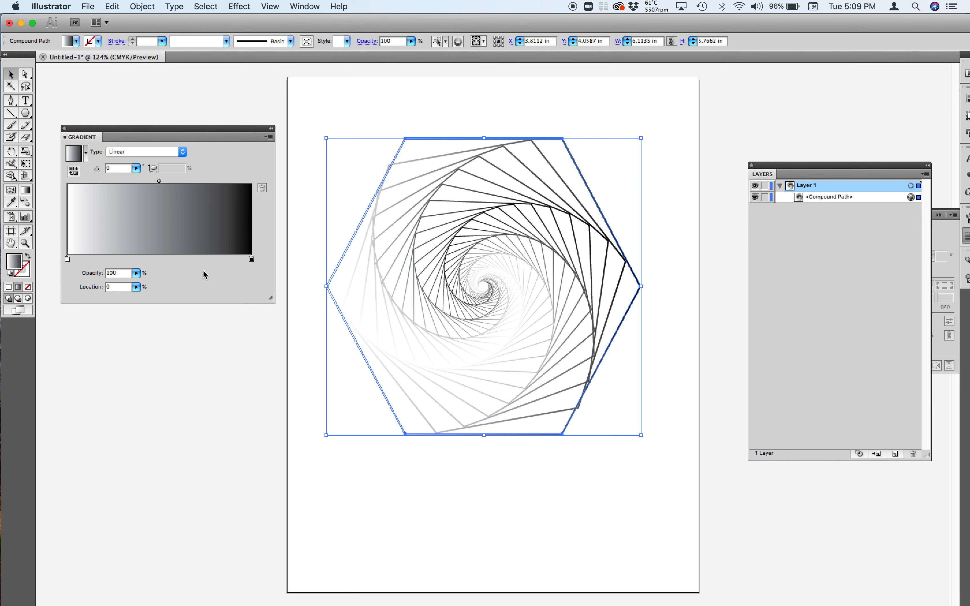
pyautogui.moveTo(154, 134)
pyautogui.mouseDown()
pyautogui.moveTo(347, 104)
pyautogui.moveTo(159, 138)
pyautogui.mouseUp()
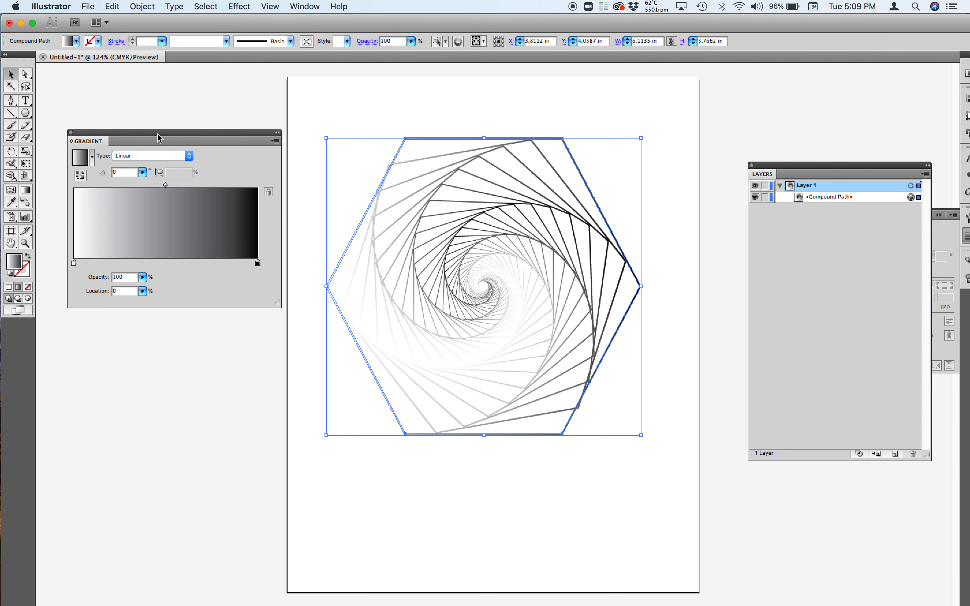
pyautogui.doubleClick(73, 264)
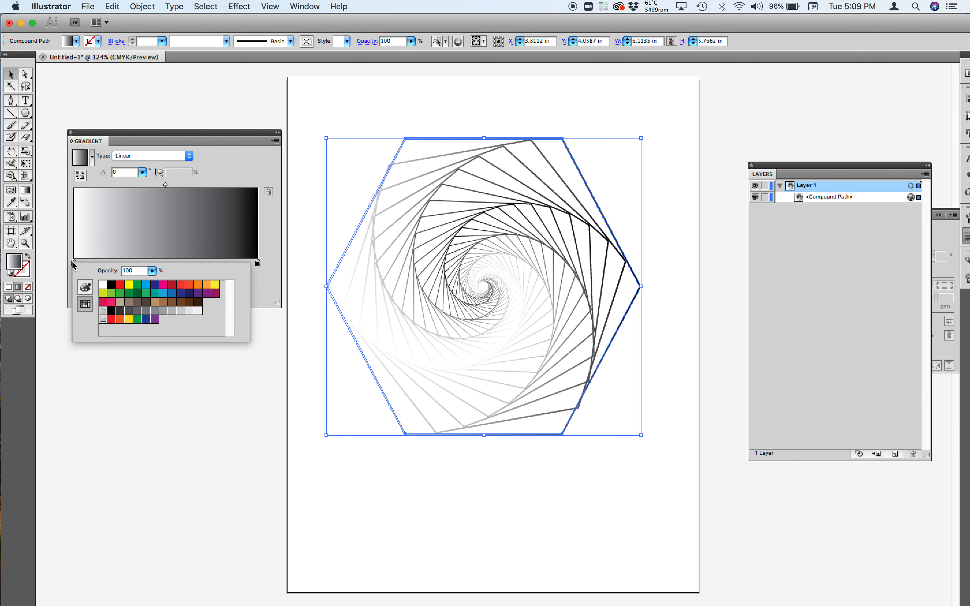
pyautogui.click(129, 285)
pyautogui.click(202, 131)
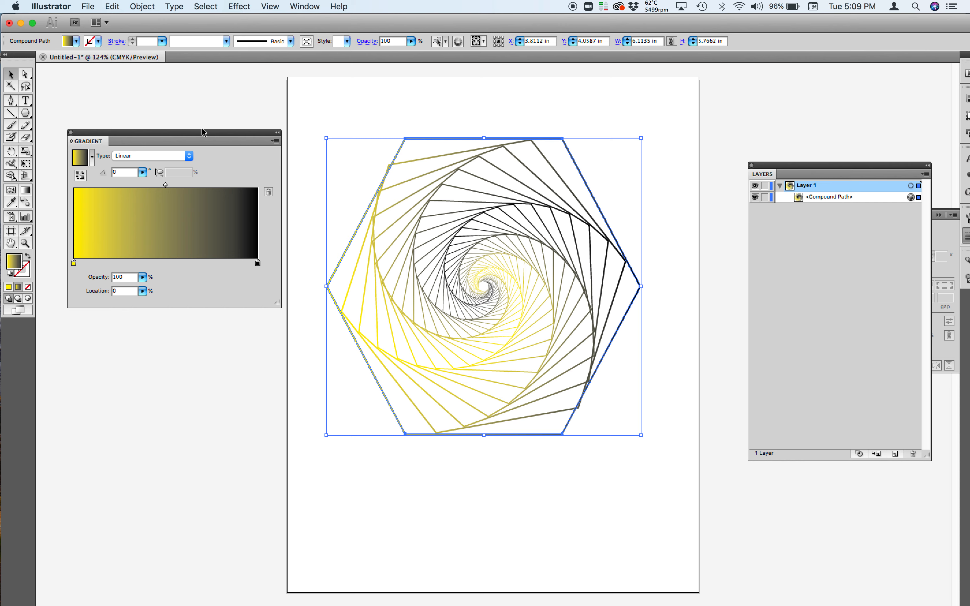
# Set the gradient's ending colour stop to red, close the gradient settings and deselect the spiral.
pyautogui.doubleClick(258, 264)
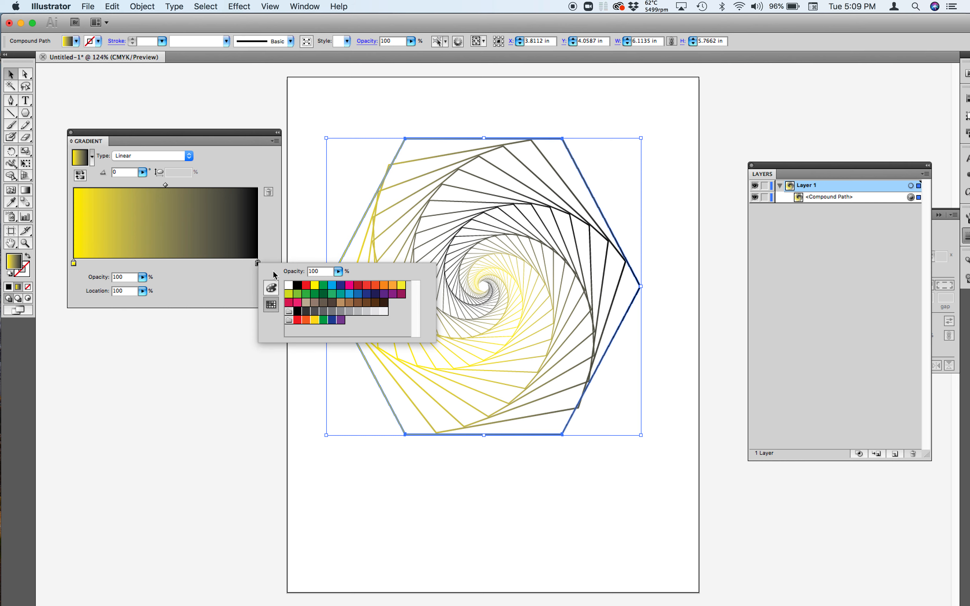
pyautogui.click(306, 286)
pyautogui.click(223, 277)
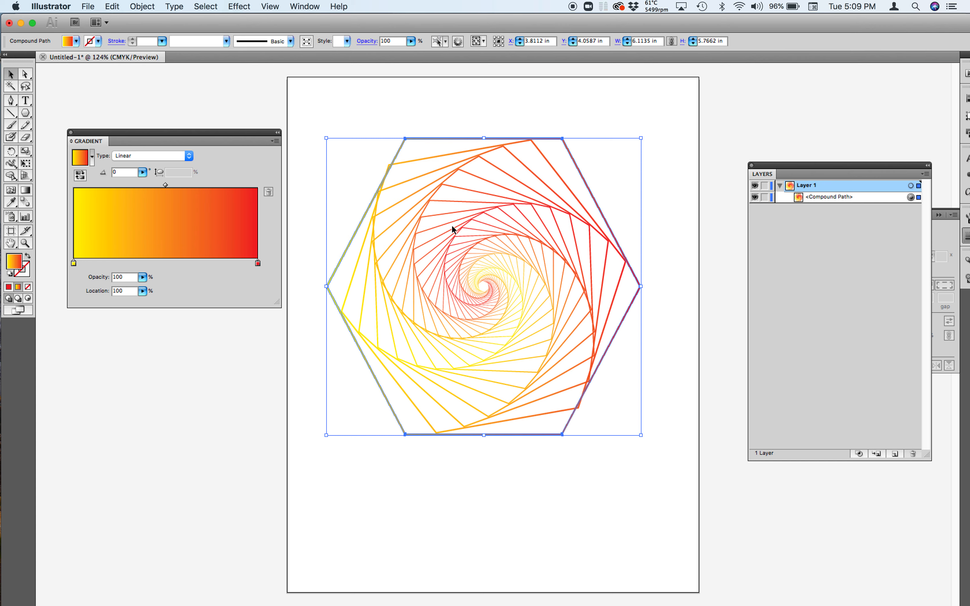
pyautogui.click(71, 133)
pyautogui.click(510, 120)
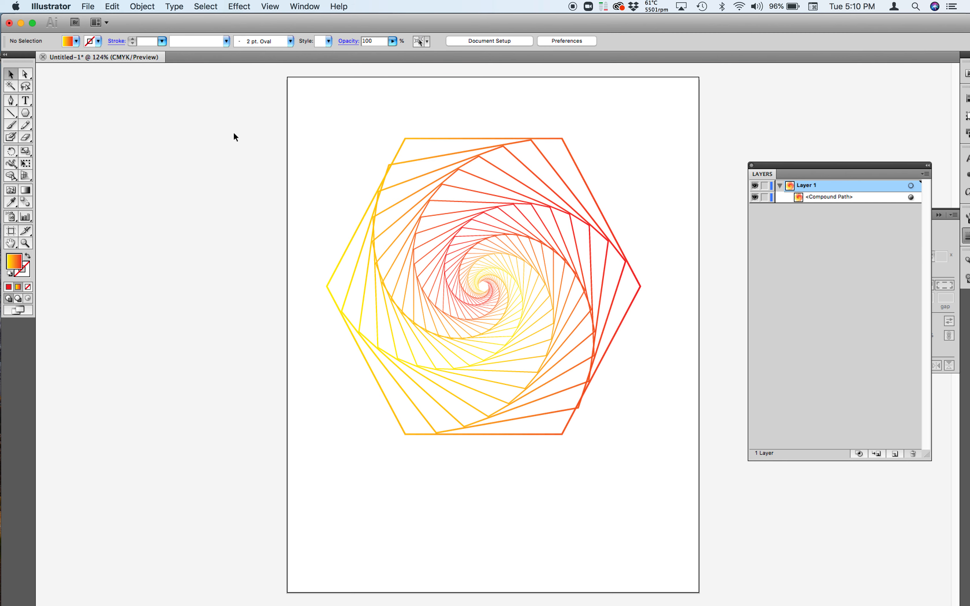
# Draw a rectangle about 7.95 in wide and 10 in high over the artboard and fill it solid black.
pyautogui.moveTo(25, 114); pyautogui.dragTo(55, 115)
pyautogui.moveTo(287, 77); pyautogui.dragTo(699, 593)
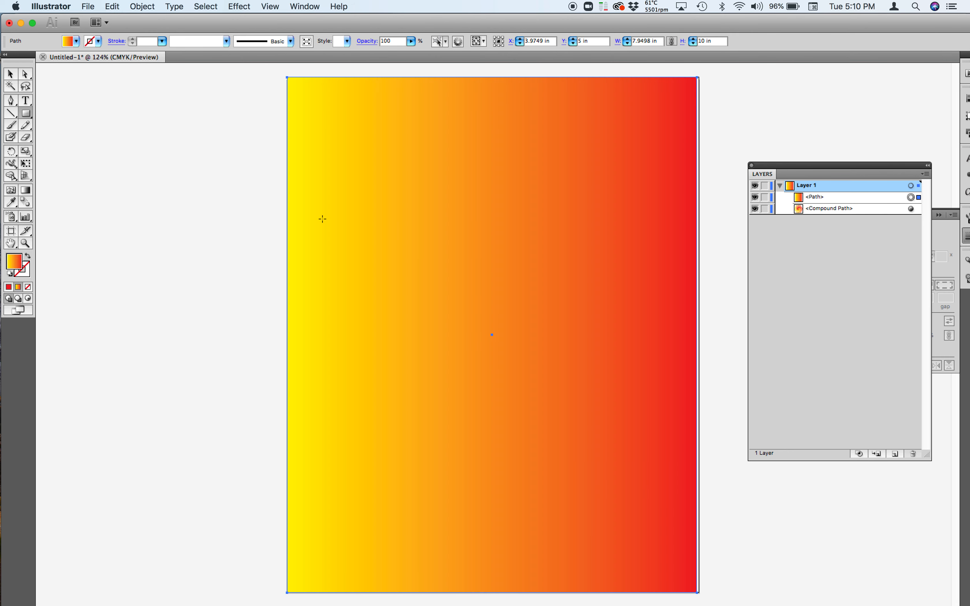
pyautogui.doubleClick(17, 267)
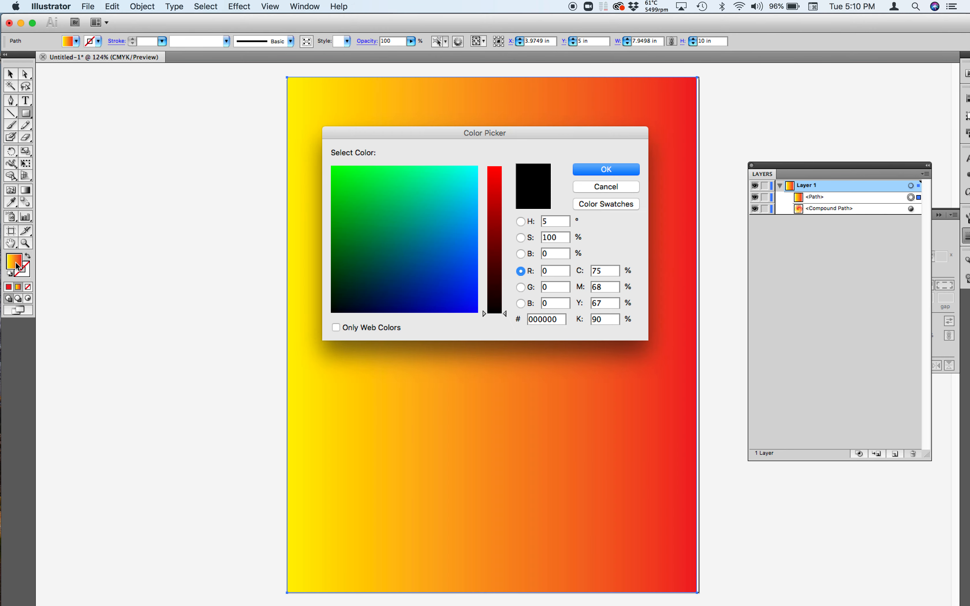
pyautogui.moveTo(353, 285); pyautogui.dragTo(334, 308)
pyautogui.click(598, 169)
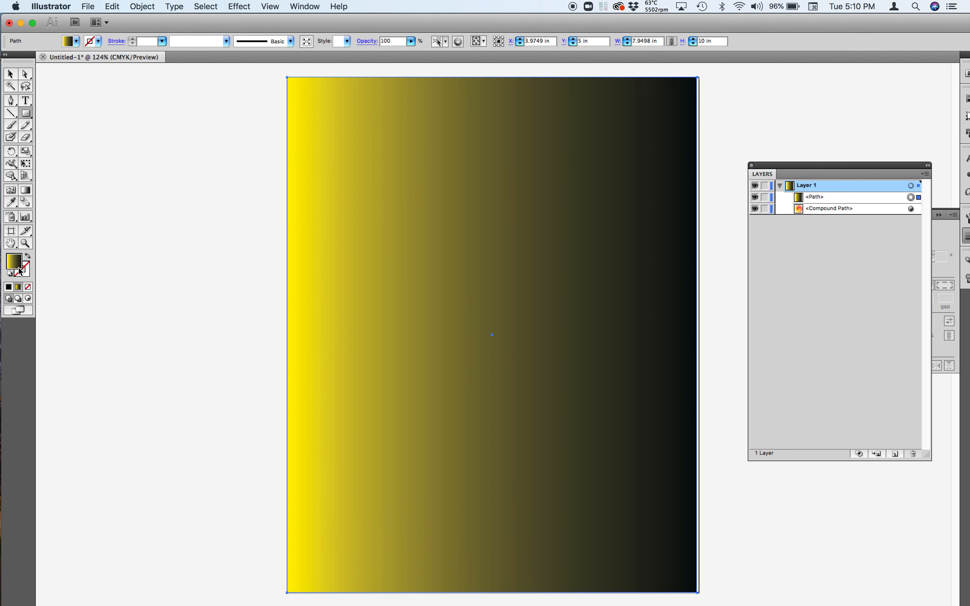
pyautogui.click(8, 287)
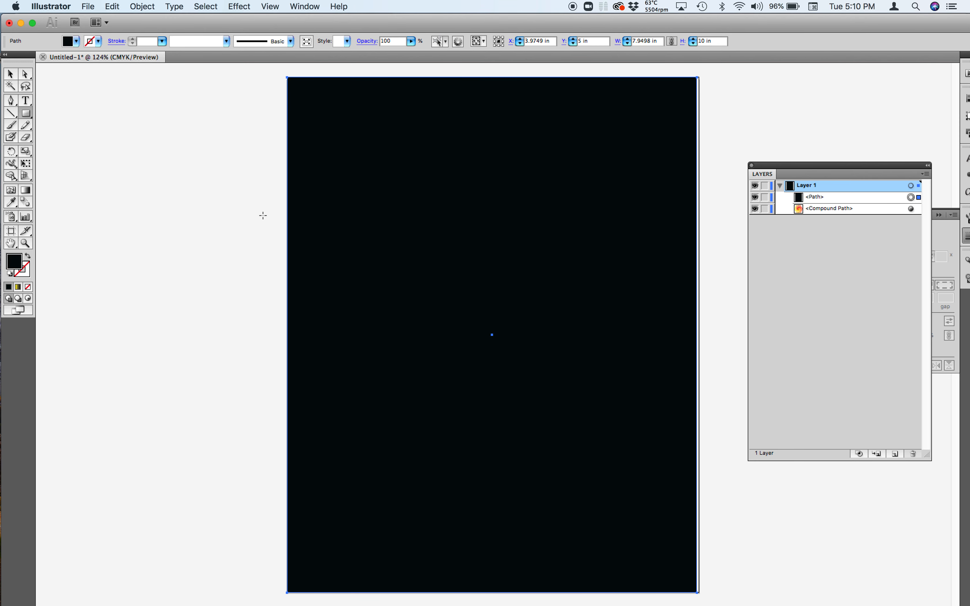
# Send the black rectangle to the back, behind the spiral, and deselect it.
pyautogui.rightClick(406, 194)
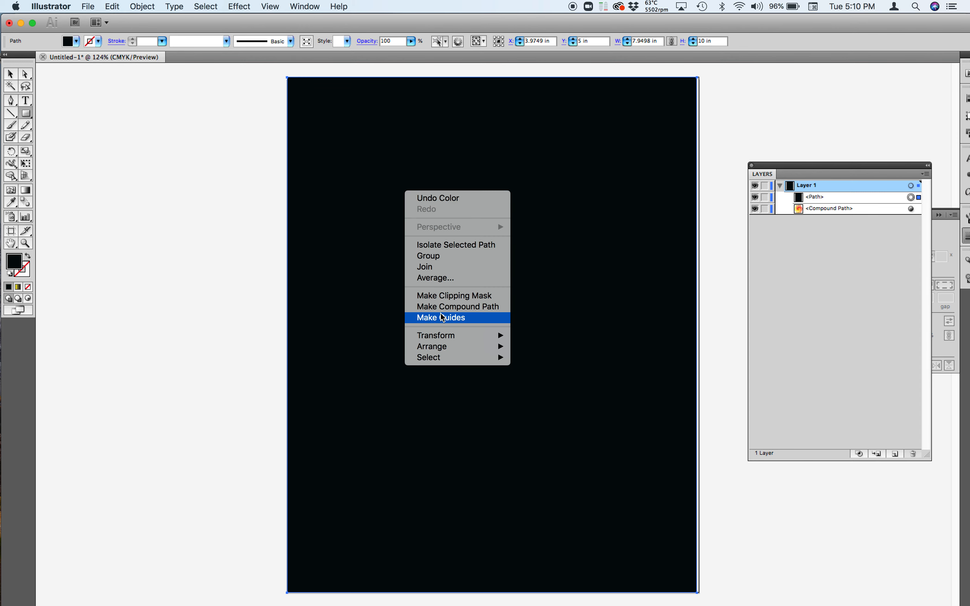
pyautogui.moveTo(442, 349)
pyautogui.click(547, 380)
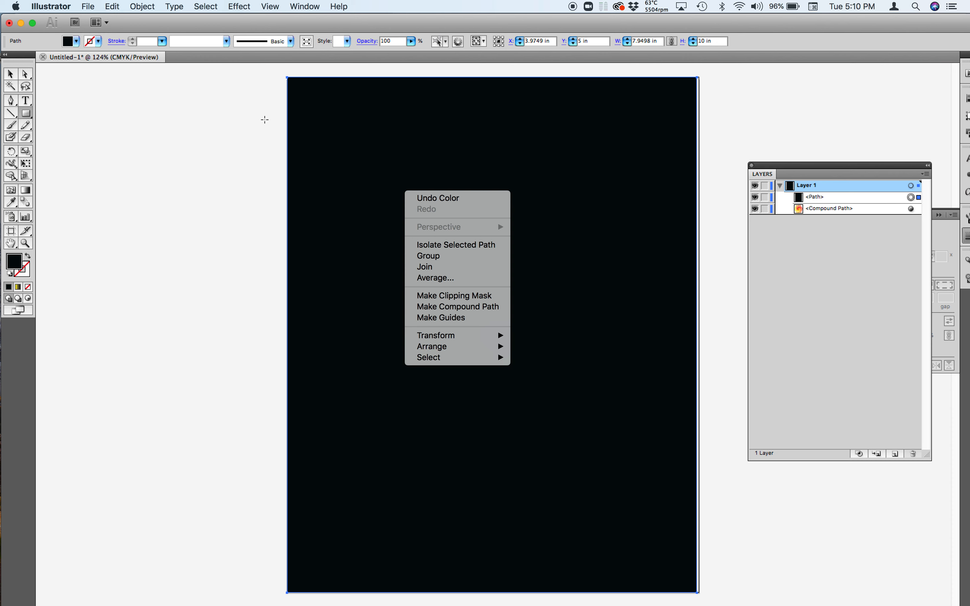
pyautogui.click(155, 7)
pyautogui.moveTo(156, 32)
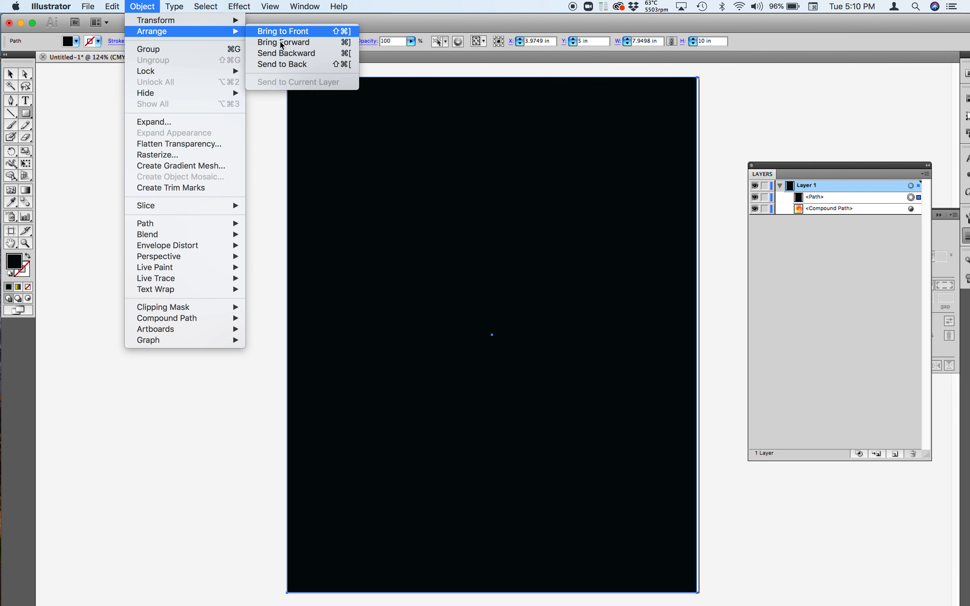
pyautogui.click(276, 64)
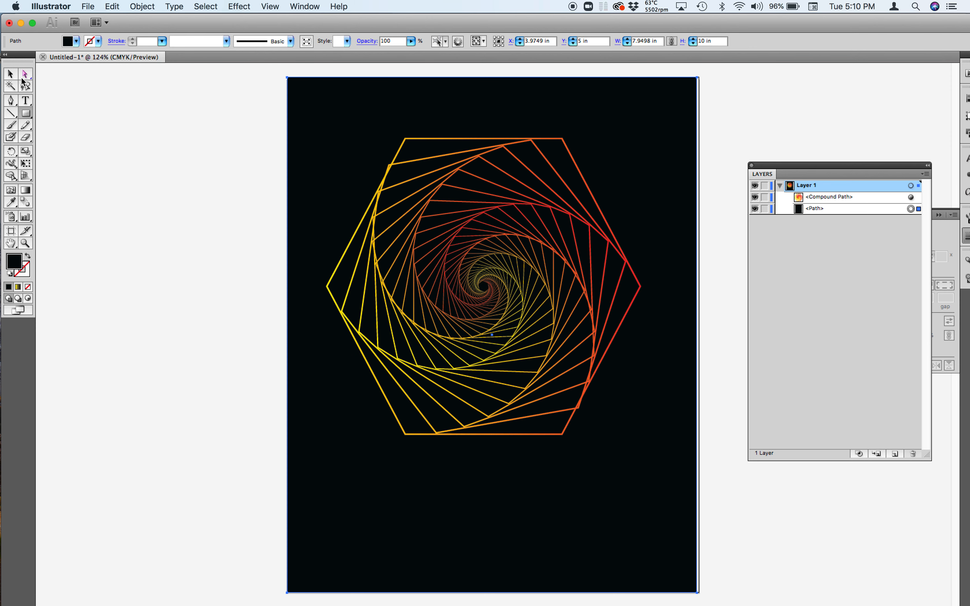
pyautogui.click(10, 75)
pyautogui.click(176, 267)
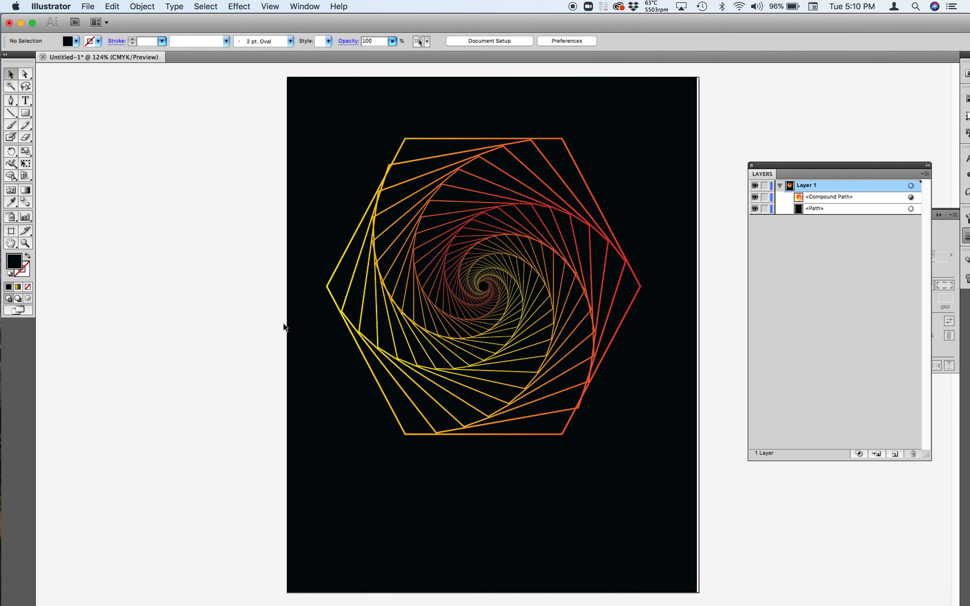
# Duplicate the gradient spiral and place the copy at about X 4.63 in, Y 3.95 in.
pyautogui.click(492, 290)
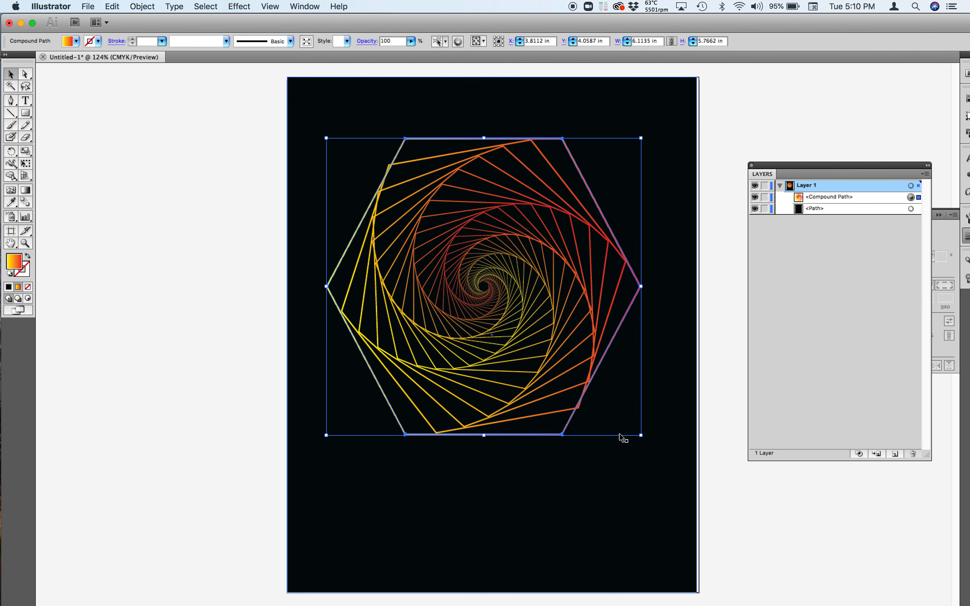
pyautogui.scroll(2, 622, 429)
pyautogui.scroll(1, 622, 423)
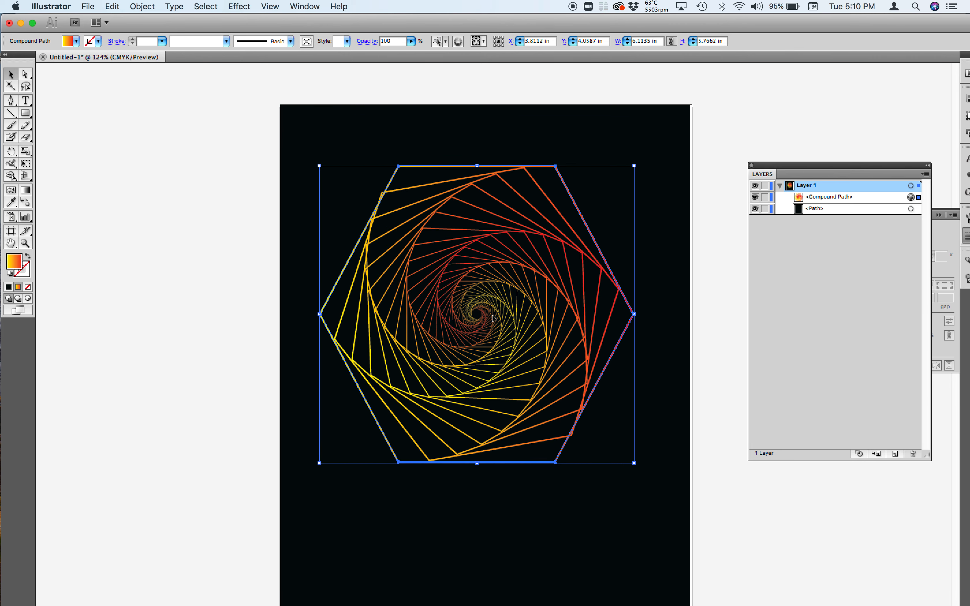
pyautogui.press('super+v')
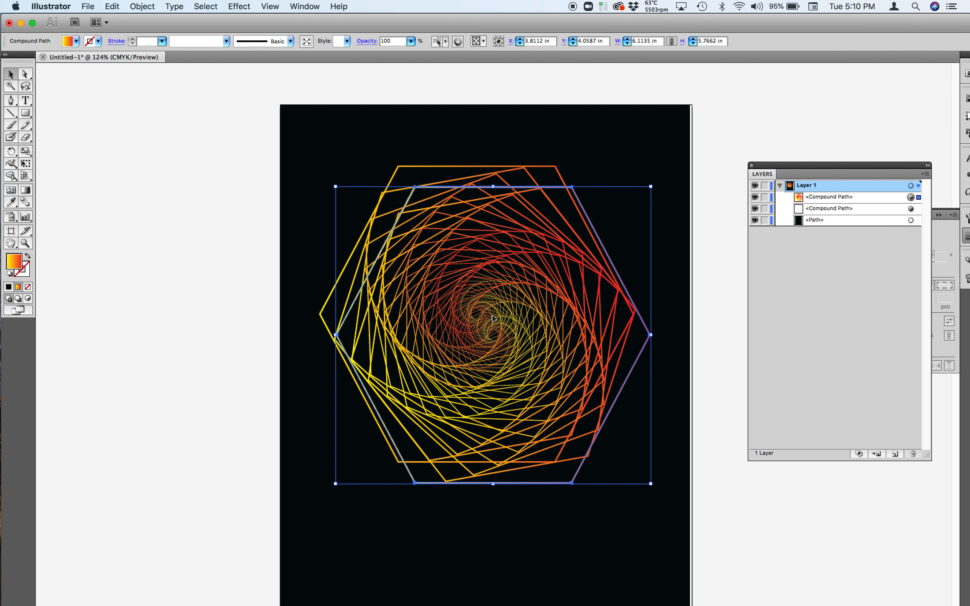
pyautogui.moveTo(510, 280)
pyautogui.mouseDown()
pyautogui.moveTo(540, 253)
pyautogui.moveTo(525, 277)
pyautogui.mouseUp()
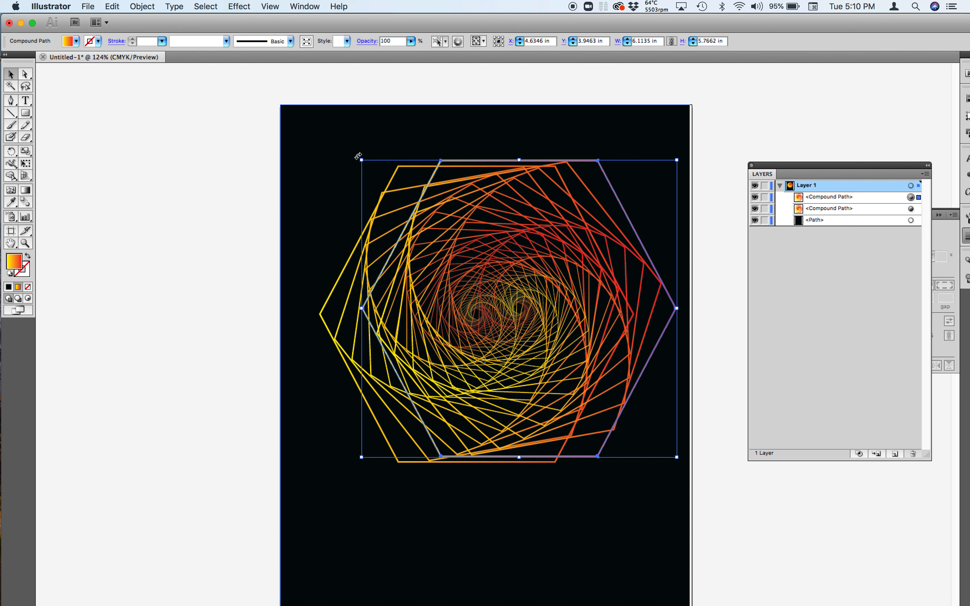
# Rotate the spiral copy 45° counterclockwise, centre it over the original at about X 3.81 in, Y 4.06 in, and deselect it.
pyautogui.moveTo(358, 156); pyautogui.dragTo(267, 219)
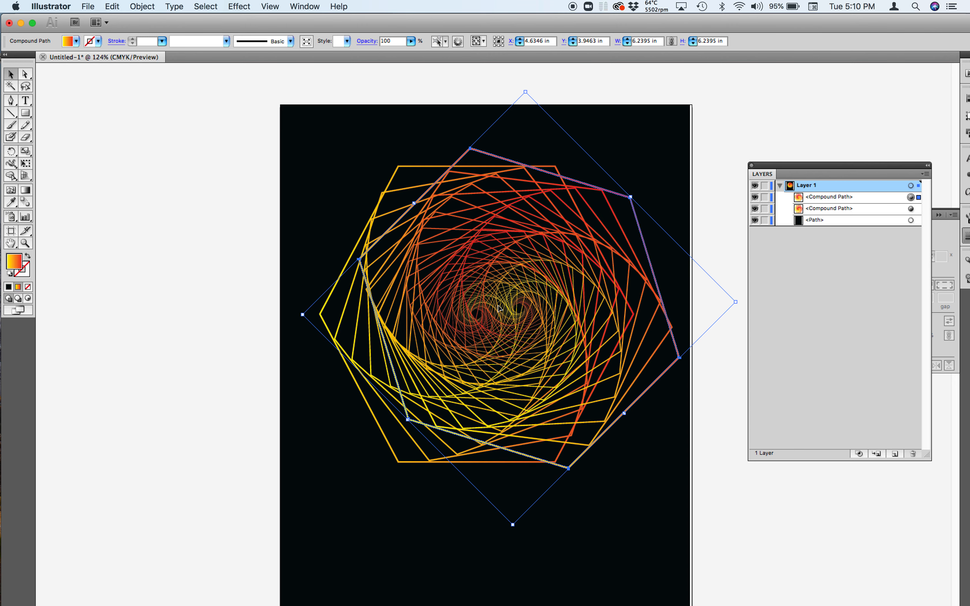
pyautogui.moveTo(498, 308); pyautogui.dragTo(453, 316)
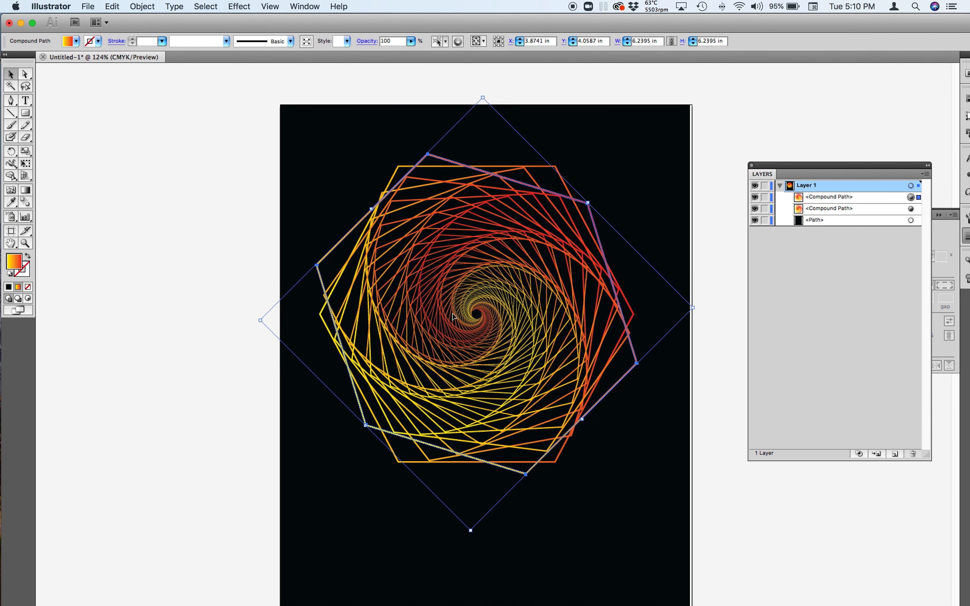
pyautogui.click(232, 230)
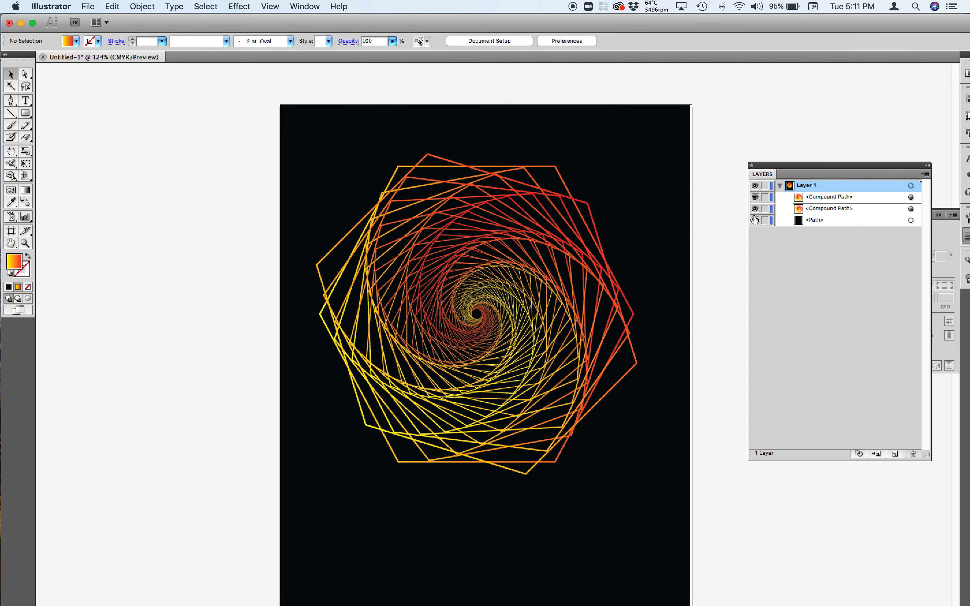
# Compare the artwork with and without the rotated spiral copy by toggling the copy's visibility.
pyautogui.click(755, 198)
pyautogui.click(755, 198)
pyautogui.click(755, 197)
pyautogui.click(754, 198)
# Select the rotated spiral copy and change the yellow end of its linear gradient to a dark magenta swatch.
pyautogui.click(911, 197)
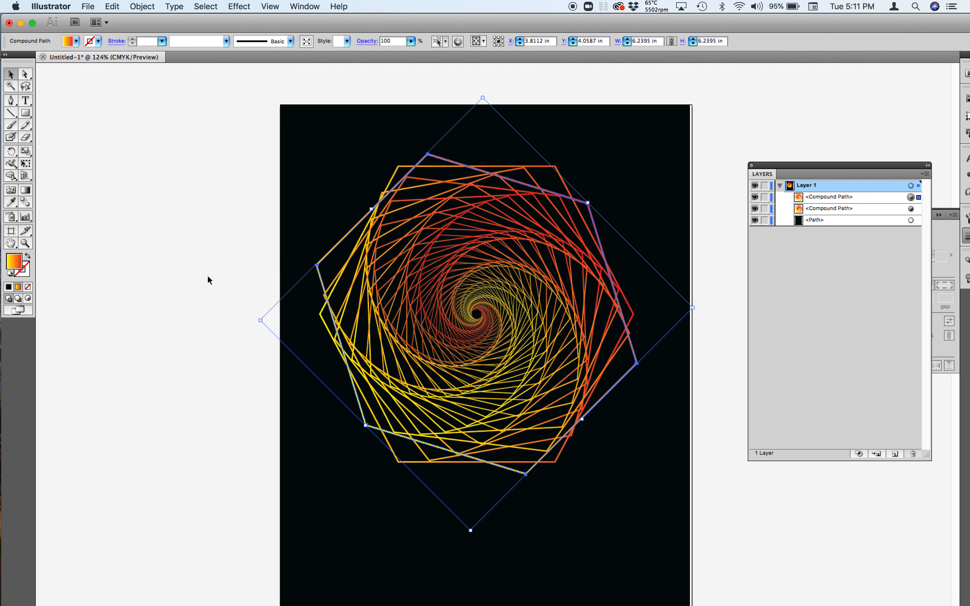
pyautogui.doubleClick(20, 264)
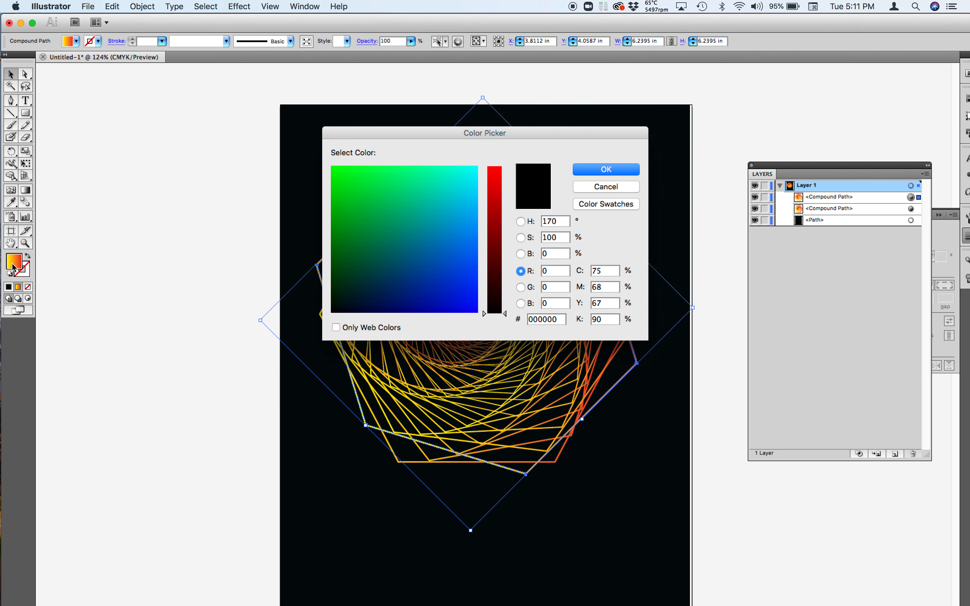
pyautogui.click(606, 187)
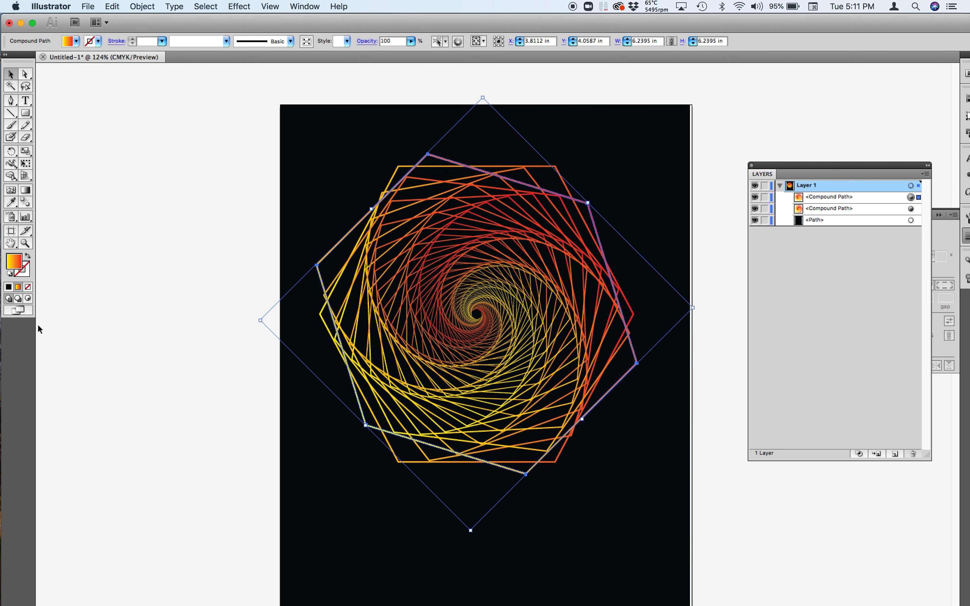
pyautogui.click(18, 287)
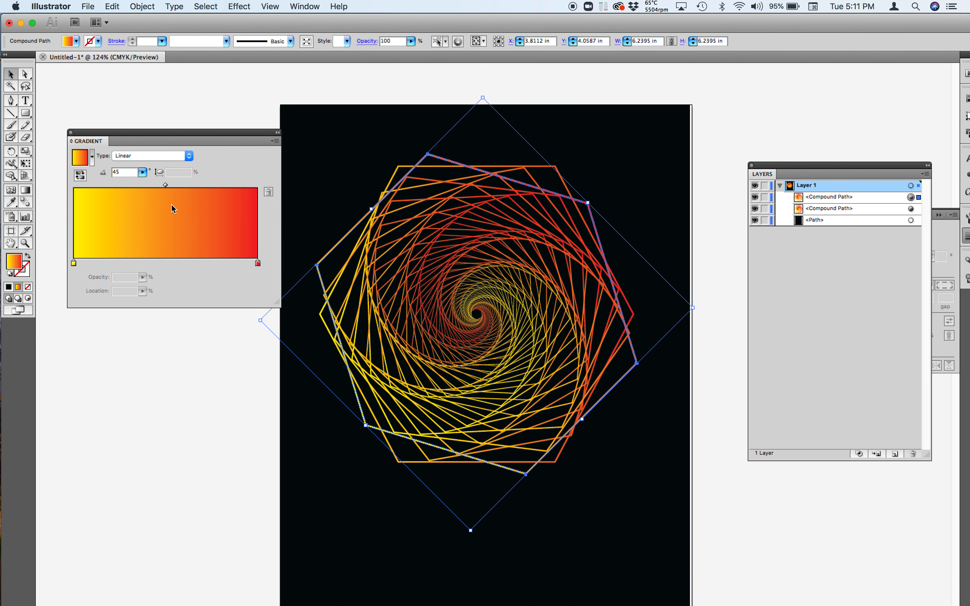
pyautogui.doubleClick(74, 264)
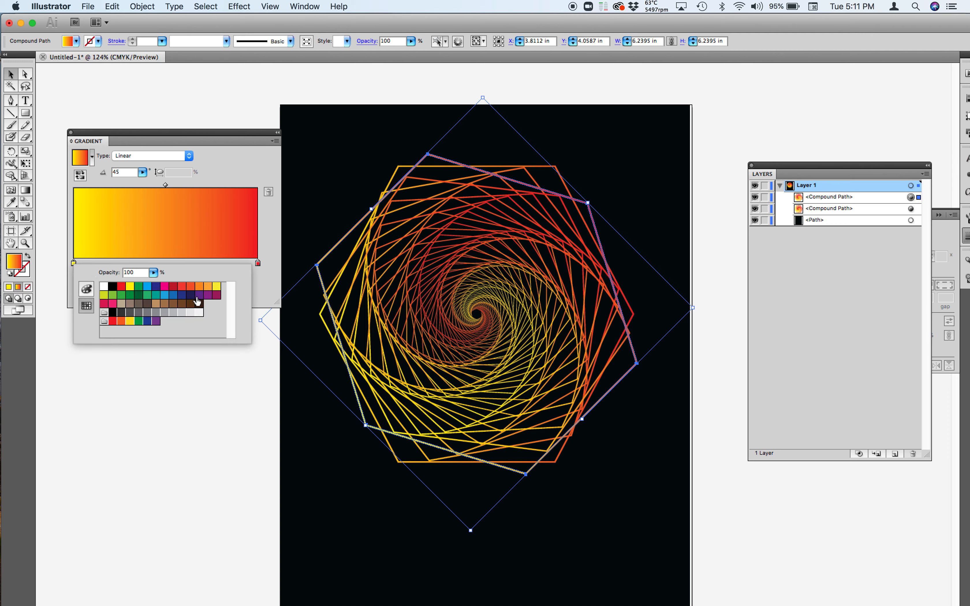
pyautogui.click(215, 296)
pyautogui.click(256, 274)
# Change the red end of the spiral copy's gradient to a light blue swatch, close the gradient settings and deselect the copy.
pyautogui.click(258, 263)
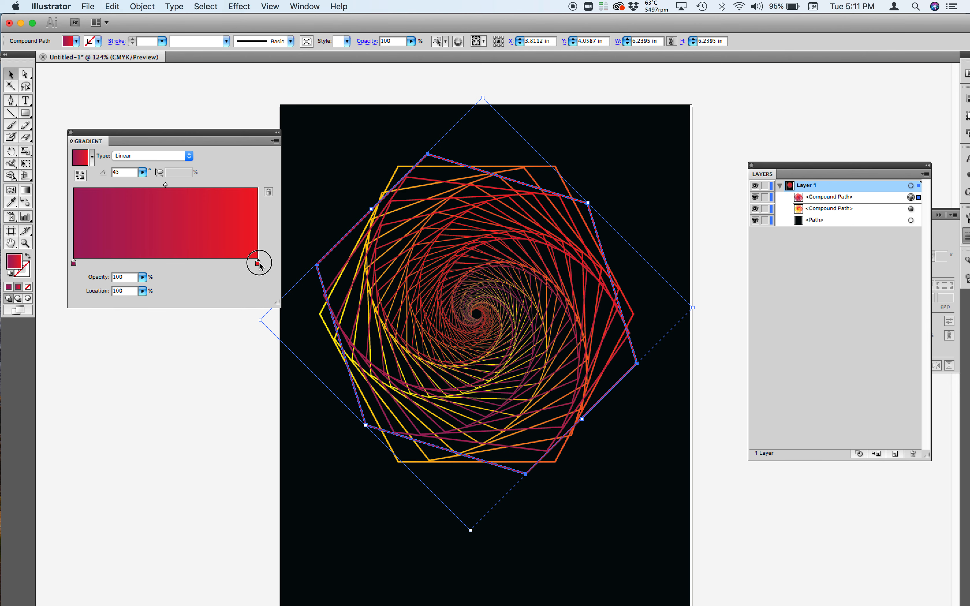
pyautogui.doubleClick(258, 263)
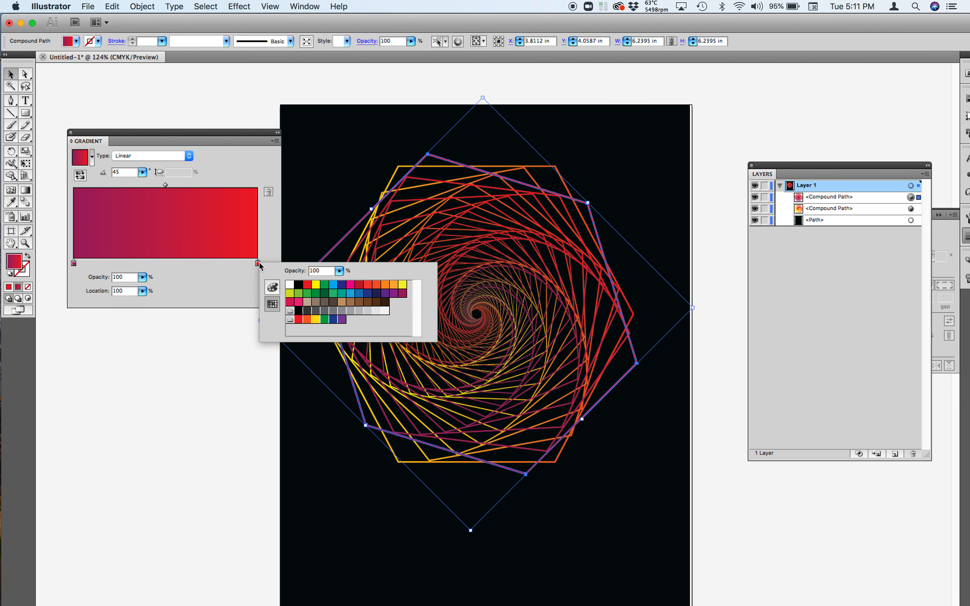
pyautogui.click(333, 285)
pyautogui.click(185, 280)
pyautogui.click(71, 134)
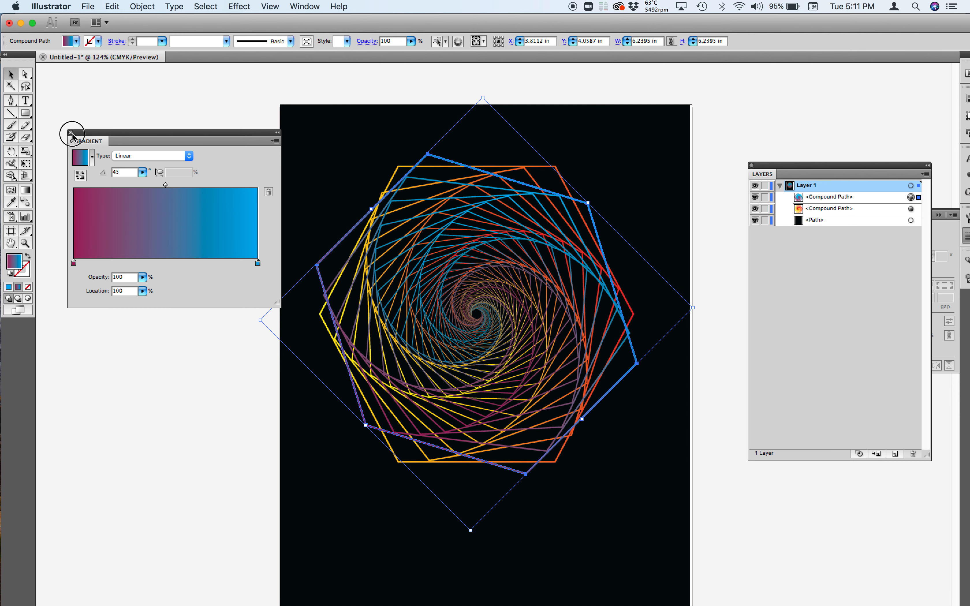
pyautogui.click(111, 141)
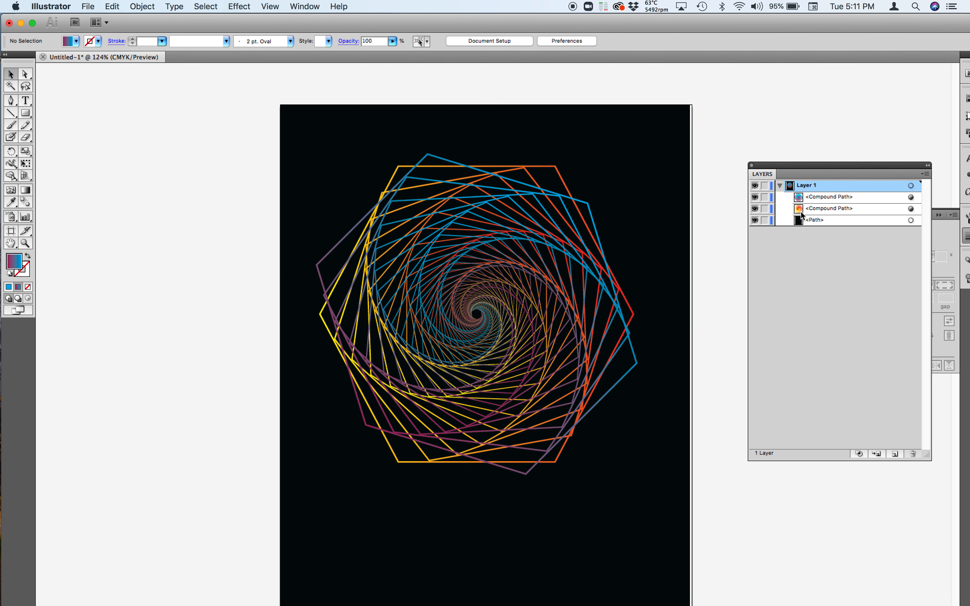
# Compare the artwork with and without the recoloured magenta-to-blue spiral copy by hiding and showing it.
pyautogui.click(755, 197)
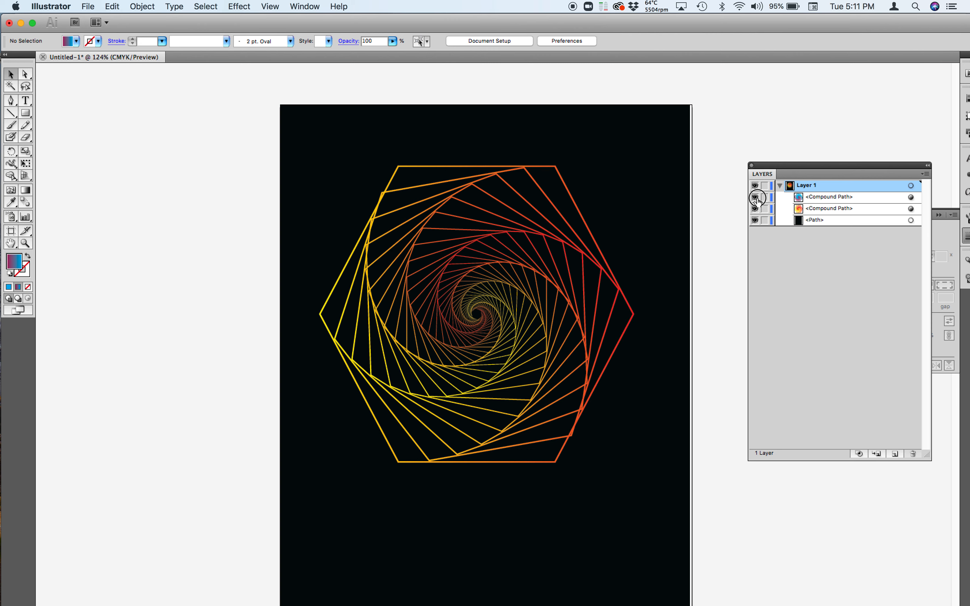
pyautogui.click(756, 198)
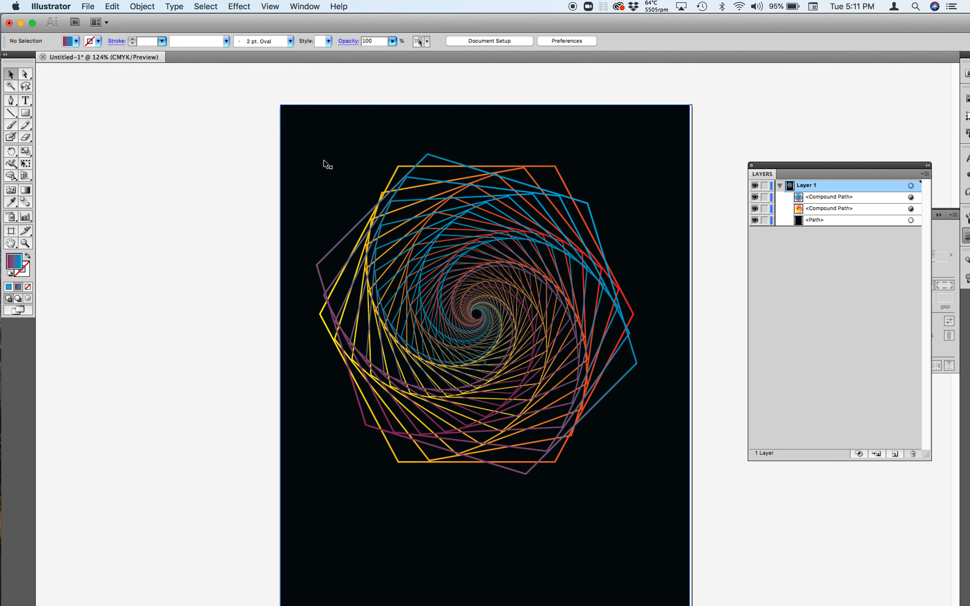